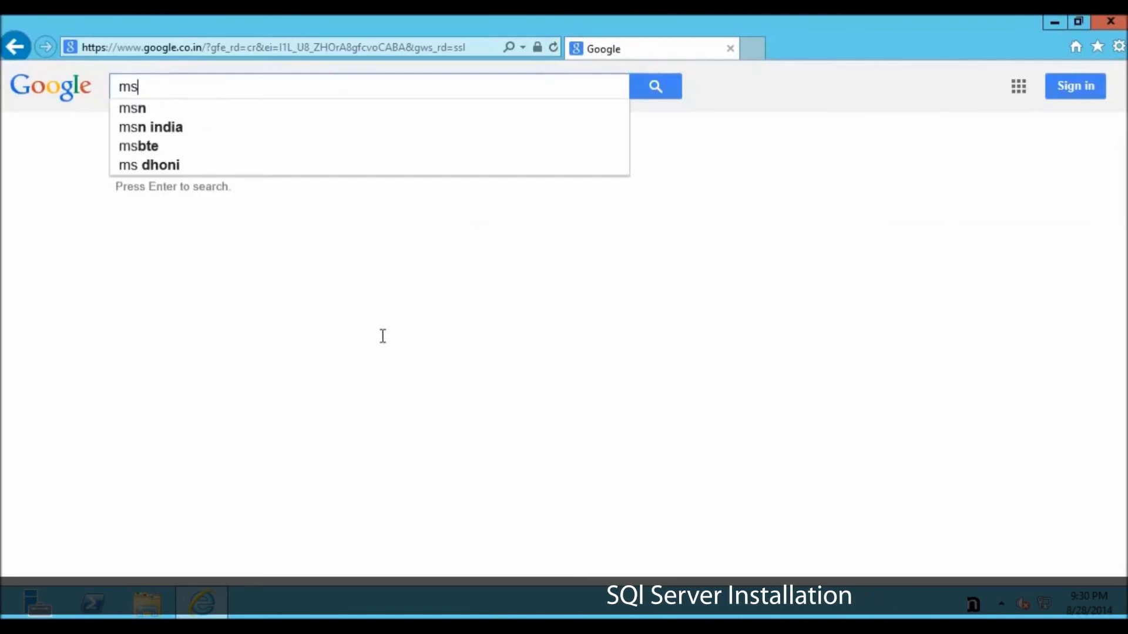
Step: Search the web for "ms sql server 2014 express" and open Microsoft's SQL Server 2014 Express download page
{"action": "type", "text": "sql server 2014 express"}
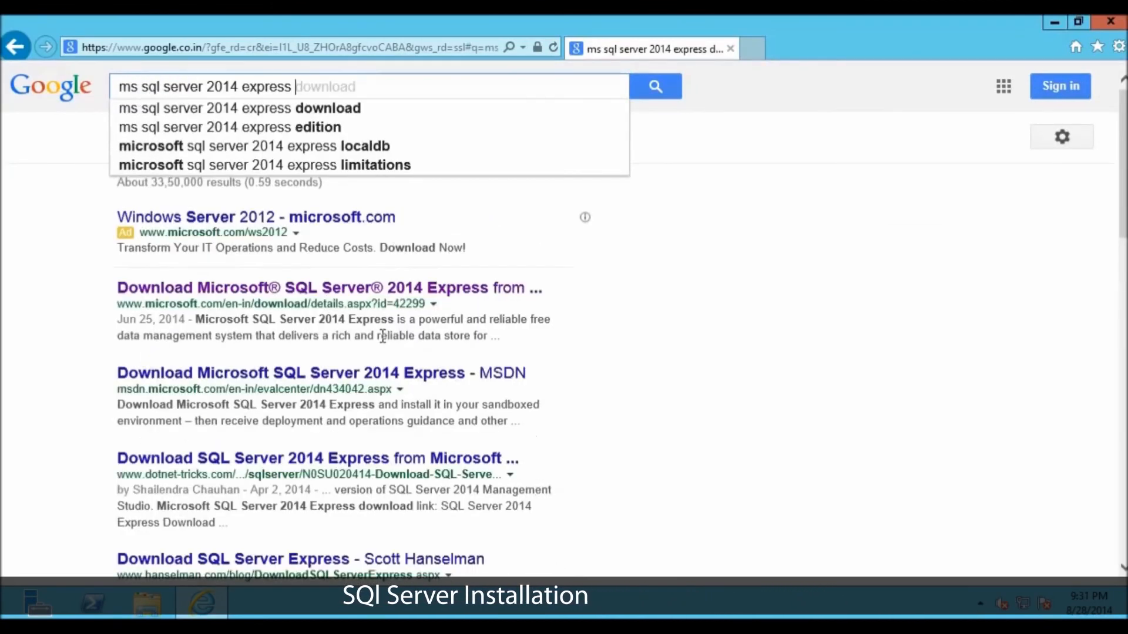
{"action": "key", "text": "Return"}
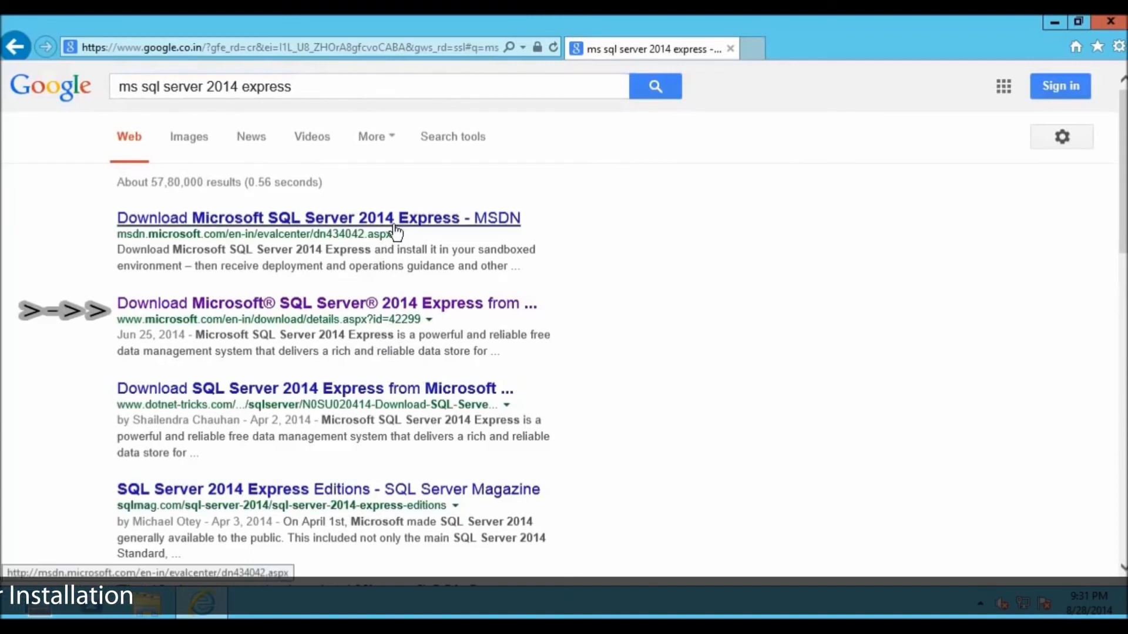
{"action": "left_click", "coordinate": [253, 312]}
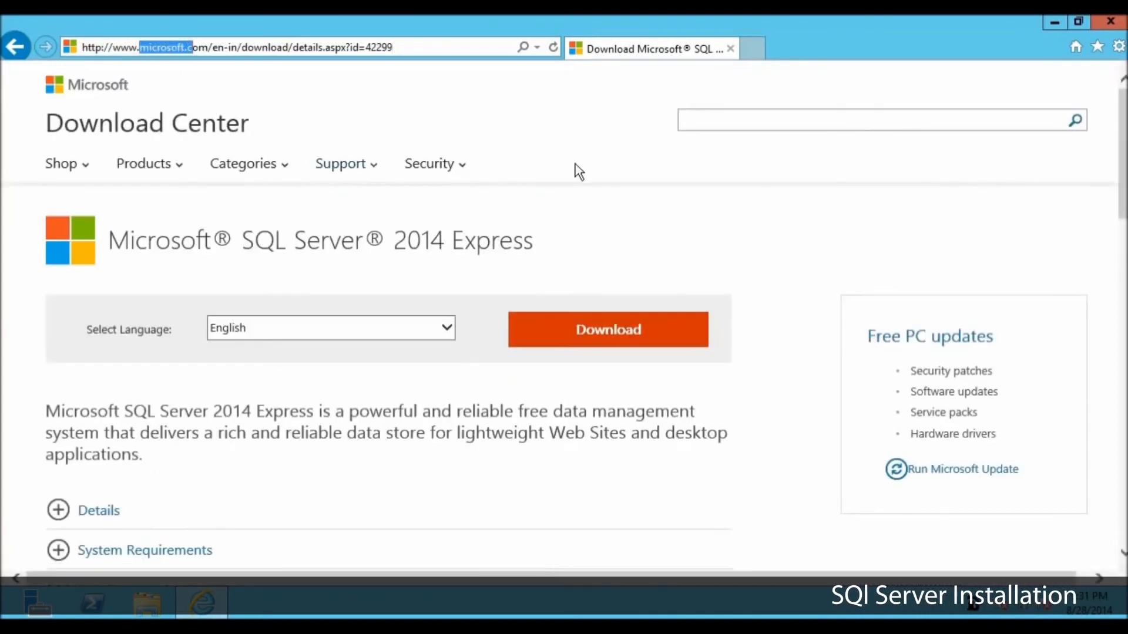
{"action": "left_click", "coordinate": [610, 208]}
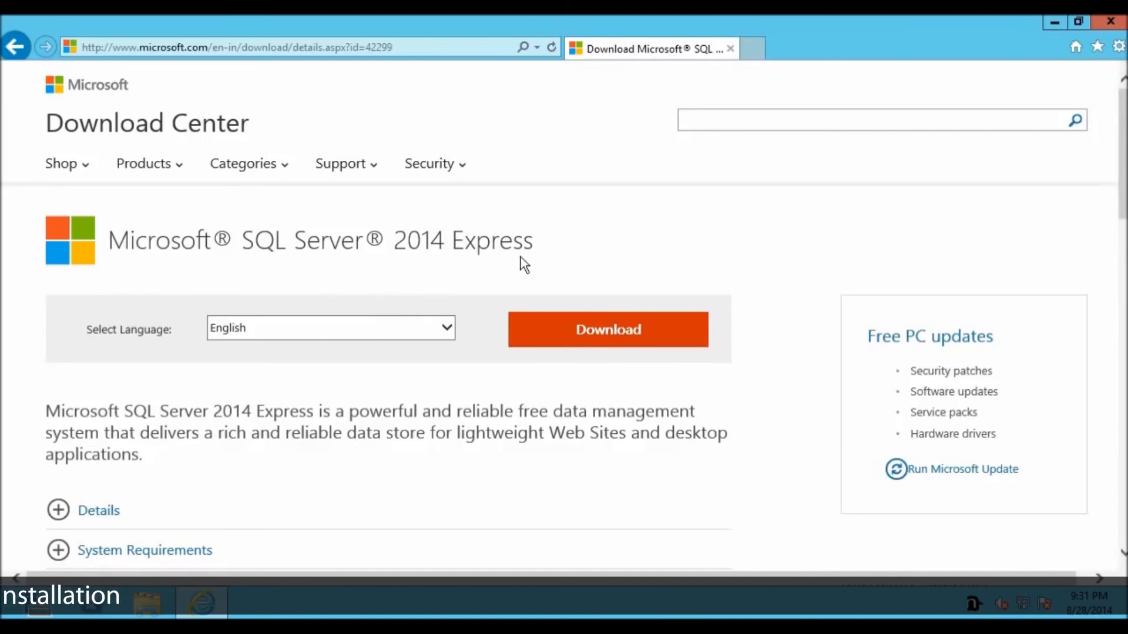
Step: Expand the Details section of the download page and show its complete list of files
{"action": "scroll", "coordinate": [527, 264], "scroll_direction": "down", "scroll_amount": 1}
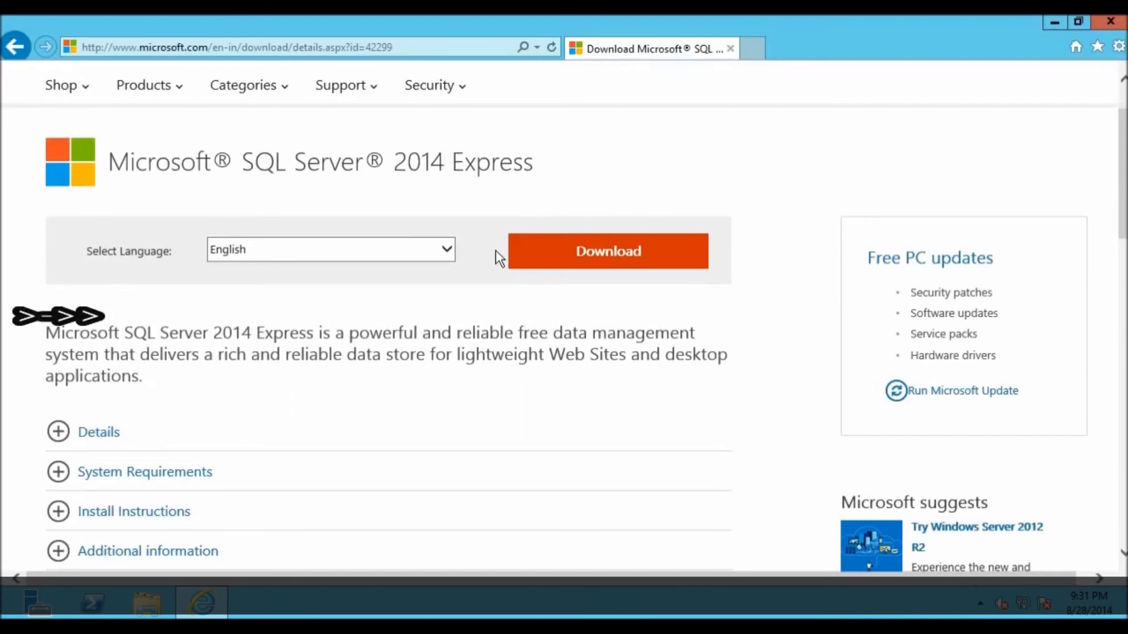
{"action": "scroll", "coordinate": [494, 251], "scroll_direction": "down", "scroll_amount": 1}
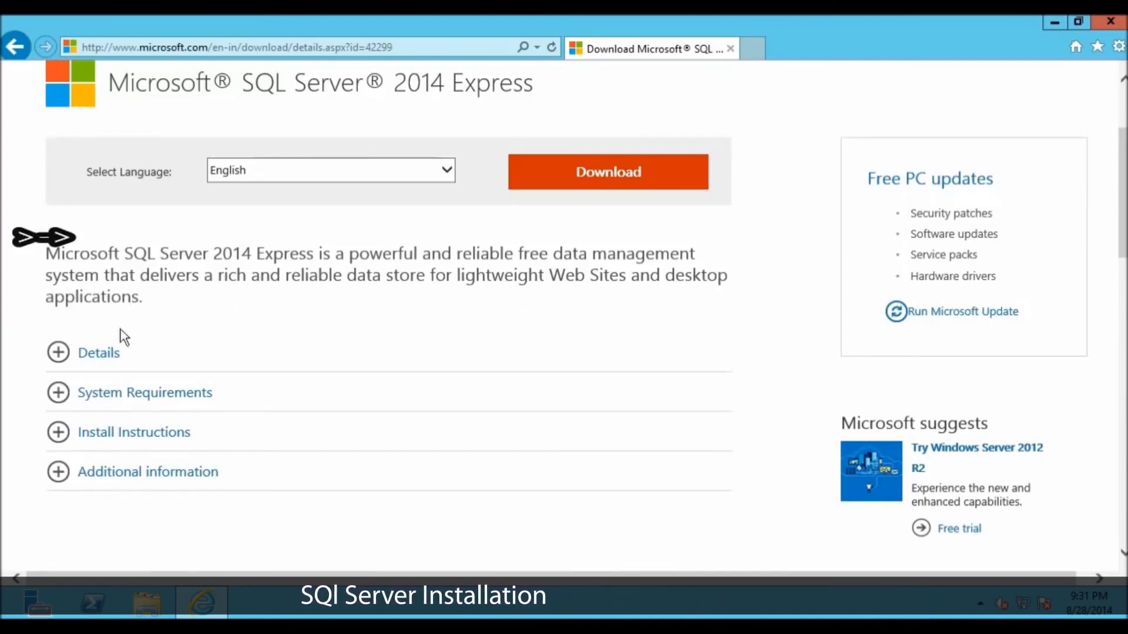
{"action": "left_click", "coordinate": [107, 354]}
{"action": "scroll", "coordinate": [215, 323], "scroll_direction": "down", "scroll_amount": 1}
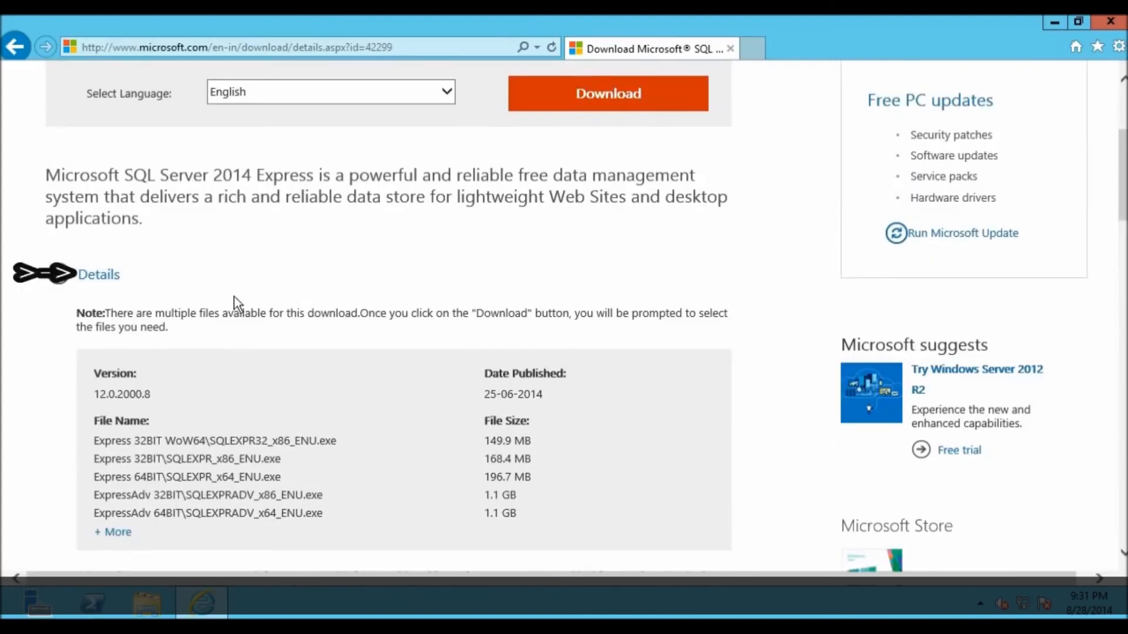
{"action": "scroll", "coordinate": [233, 300], "scroll_direction": "down", "scroll_amount": 1}
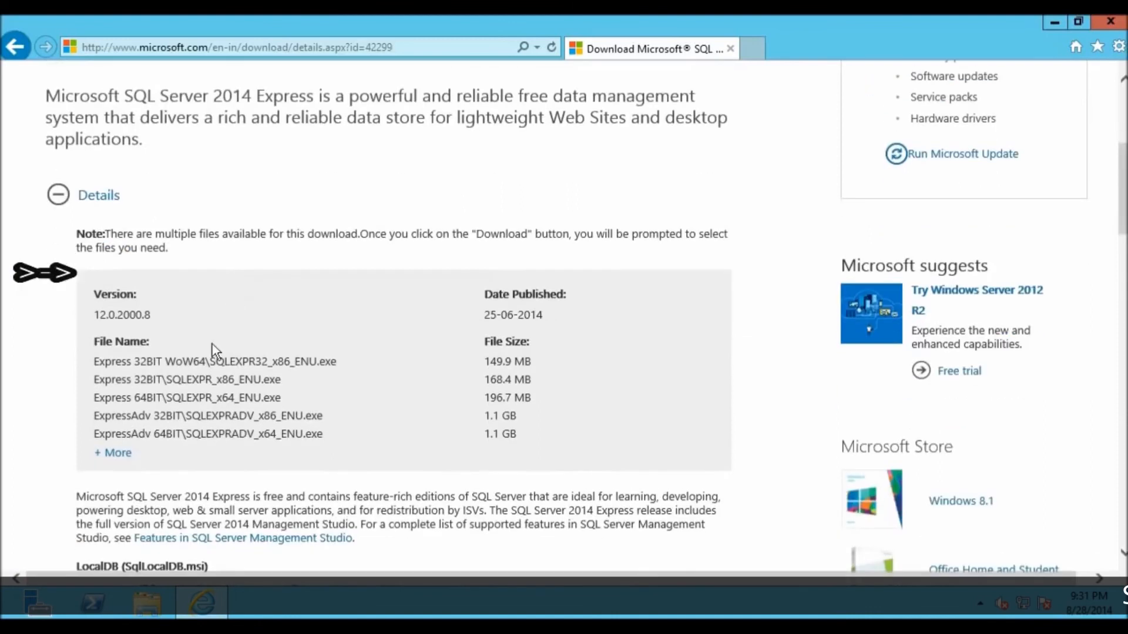
{"action": "left_click", "coordinate": [100, 455]}
{"action": "scroll", "coordinate": [76, 368], "scroll_direction": "down", "scroll_amount": 1}
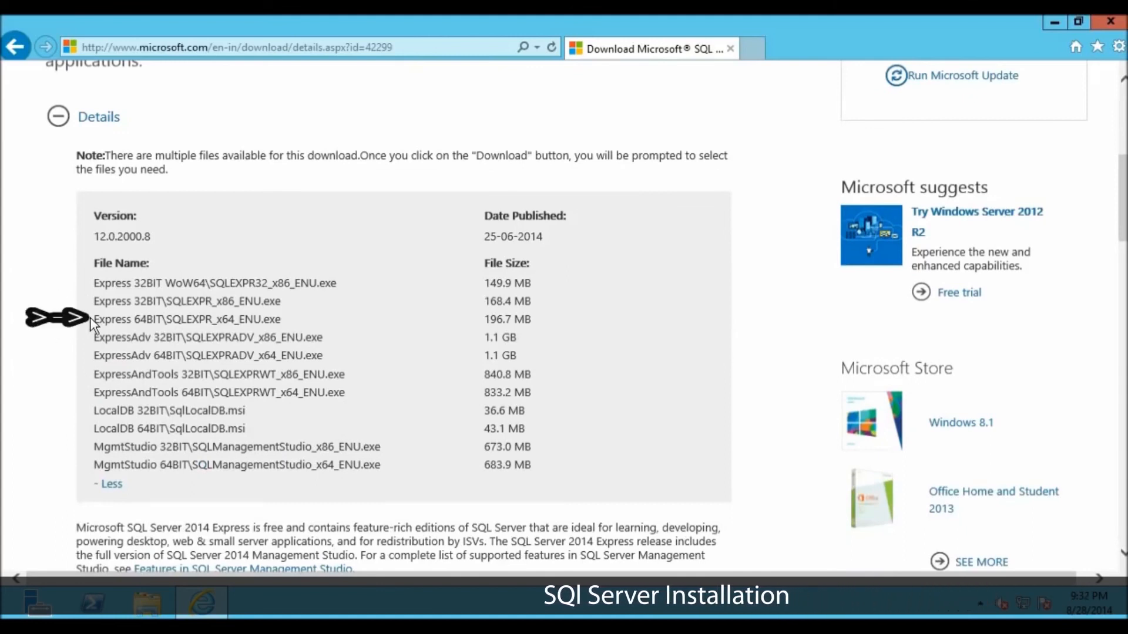
Step: Examine the file names and sizes of the Express 64BIT and MgmtStudio 64BIT entries in the file list
{"action": "left_click_drag", "start_coordinate": [92, 320], "coordinate": [291, 320]}
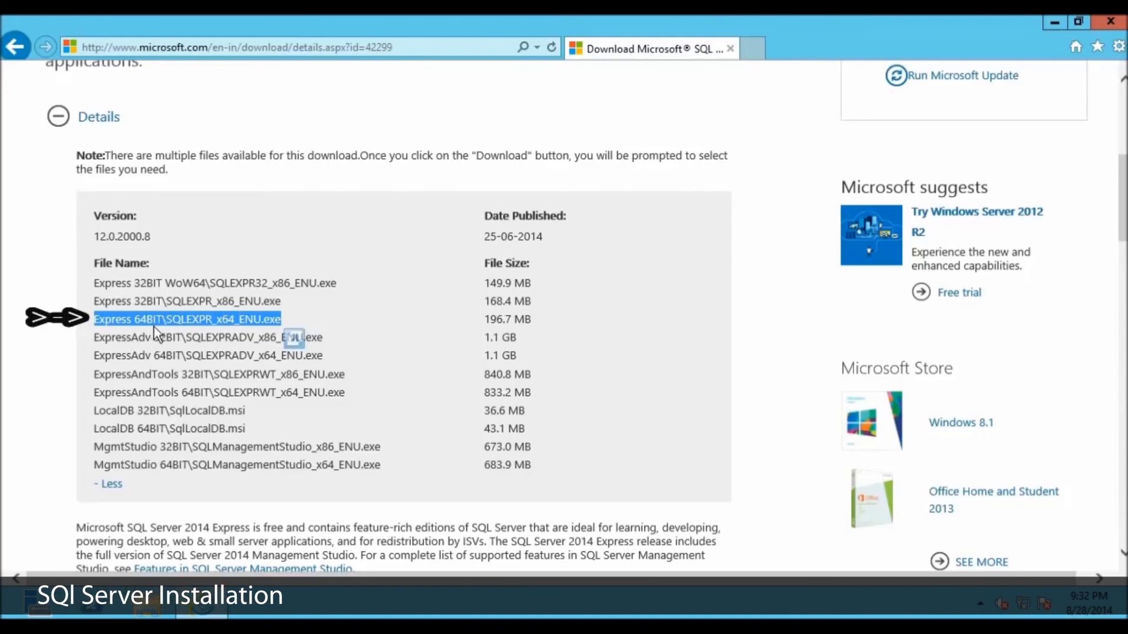
{"action": "left_click", "coordinate": [488, 322]}
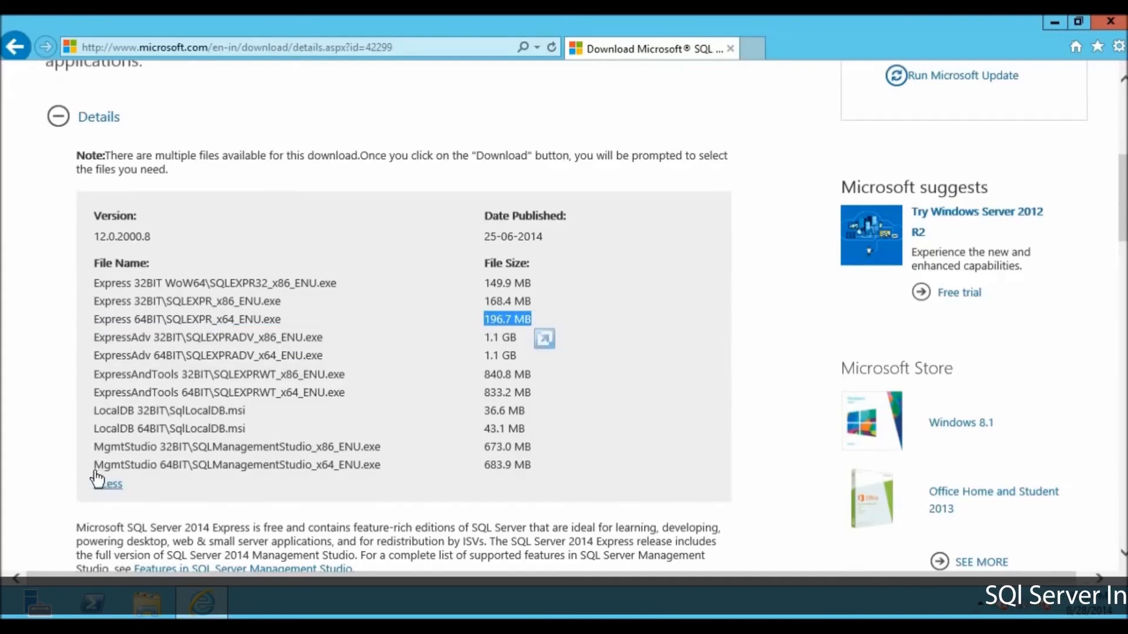
{"action": "left_click_drag", "start_coordinate": [93, 465], "coordinate": [381, 466]}
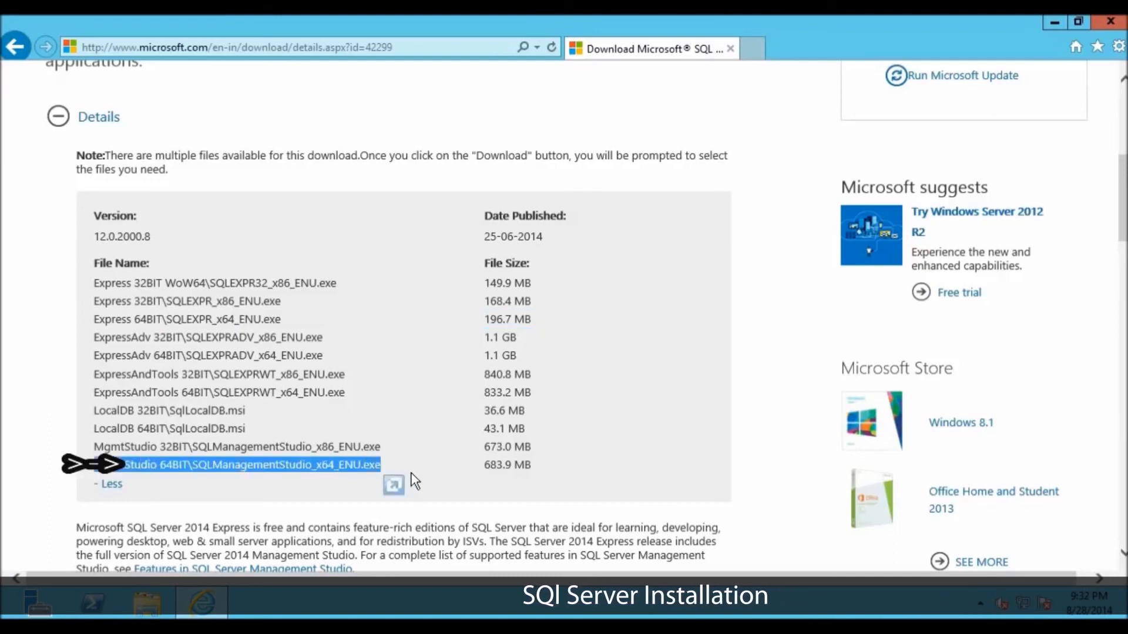
{"action": "mouse_move", "coordinate": [488, 466]}
{"action": "left_mouse_down"}
{"action": "mouse_move", "coordinate": [532, 465]}
{"action": "mouse_move", "coordinate": [486, 465]}
{"action": "left_mouse_up"}
{"action": "left_click", "coordinate": [532, 465]}
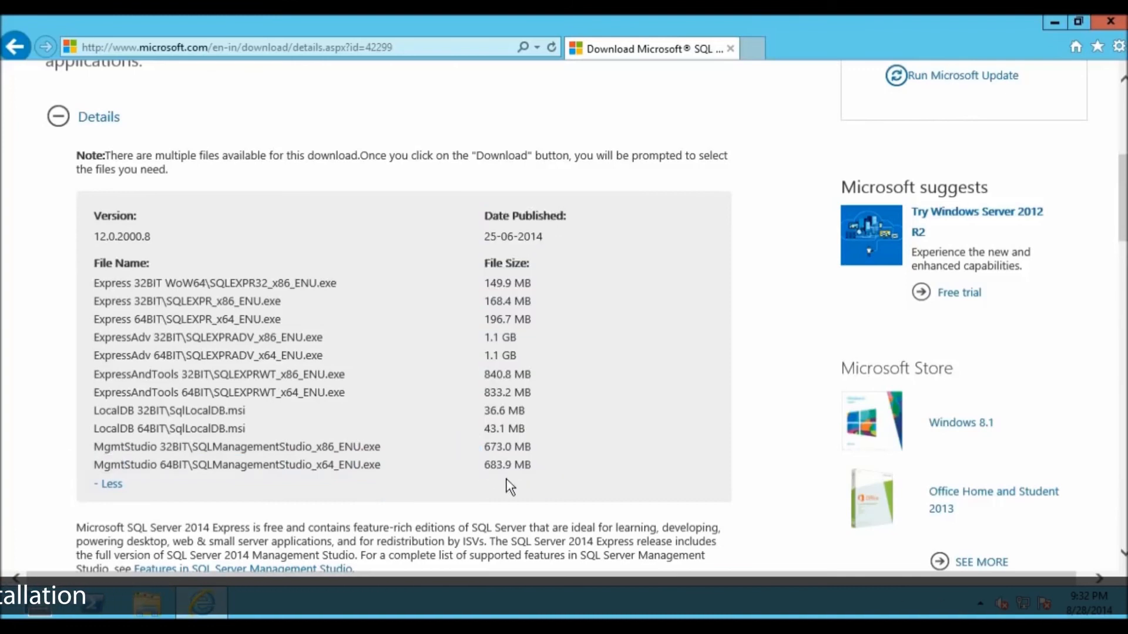
Step: Start the download with Express 64BIT\SQLEXPR_x64_ENU.exe and MgmtStudio 64BIT\SQLManagementStudio_x64_ENU.exe selected, in English
{"action": "scroll", "coordinate": [383, 331], "scroll_direction": "up", "scroll_amount": 1}
{"action": "scroll", "coordinate": [379, 323], "scroll_direction": "up", "scroll_amount": 3}
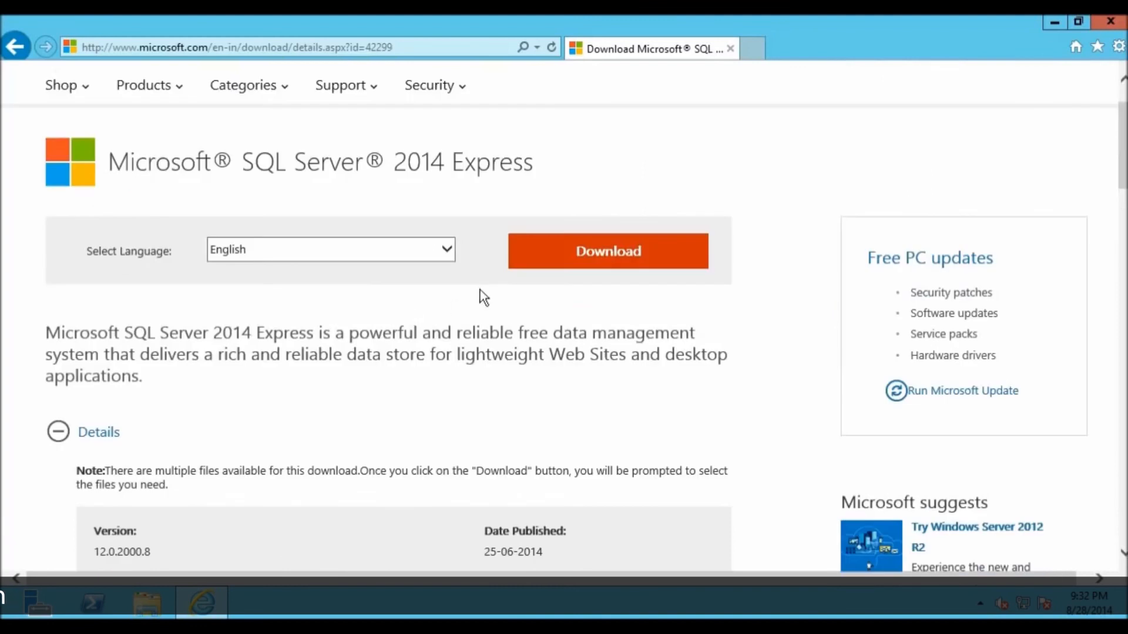
{"action": "left_click", "coordinate": [581, 256]}
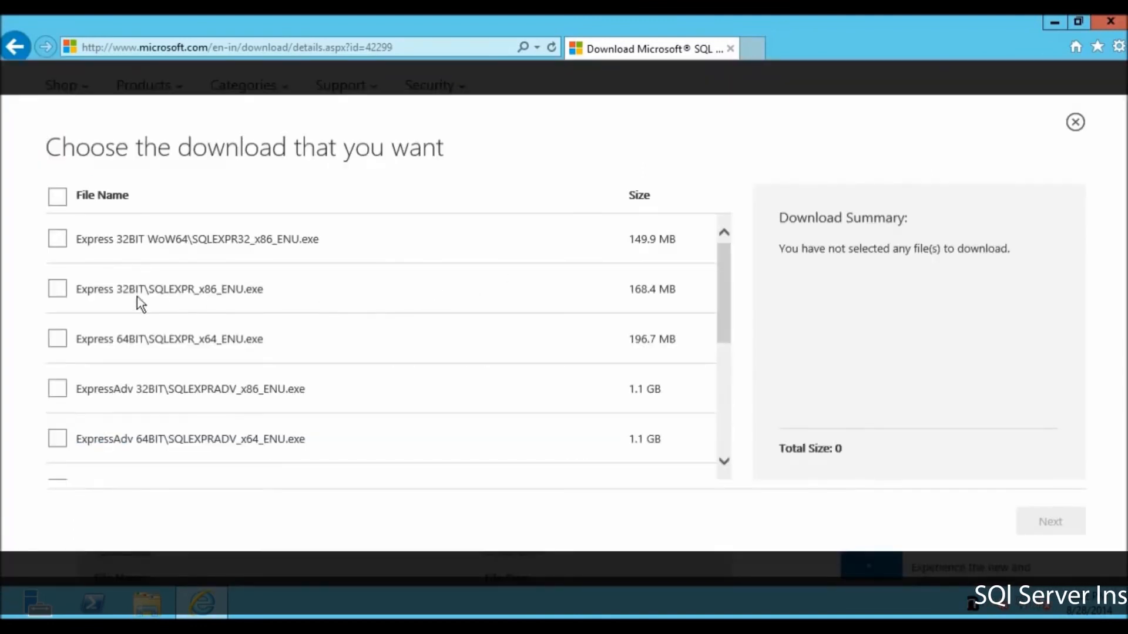
{"action": "left_click", "coordinate": [58, 340]}
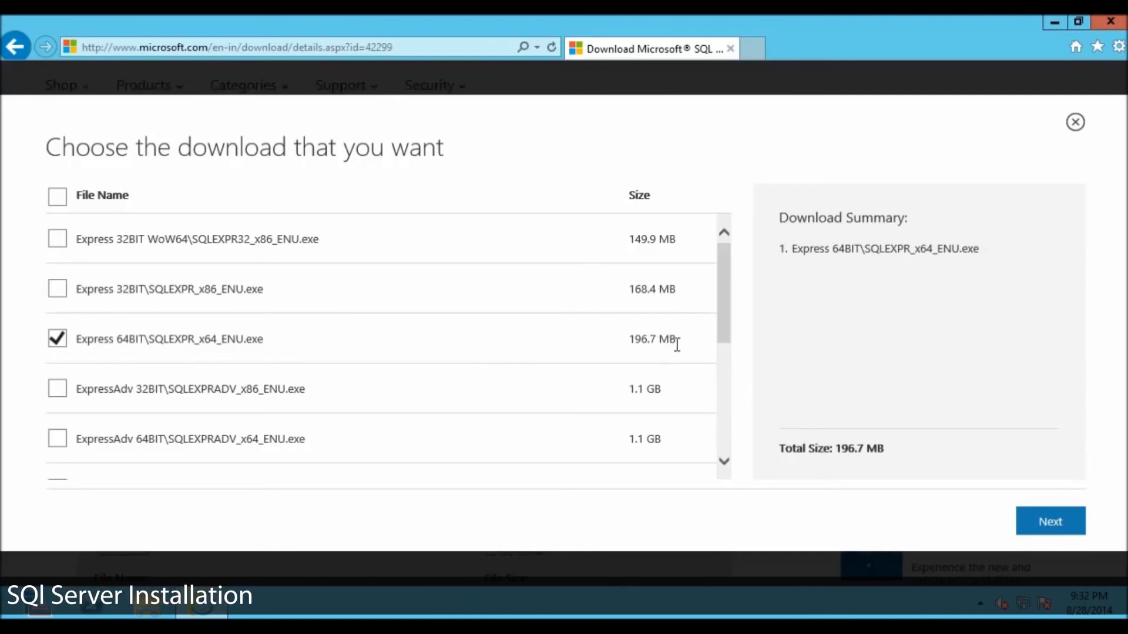
{"action": "left_click_drag", "start_coordinate": [730, 332], "coordinate": [713, 445]}
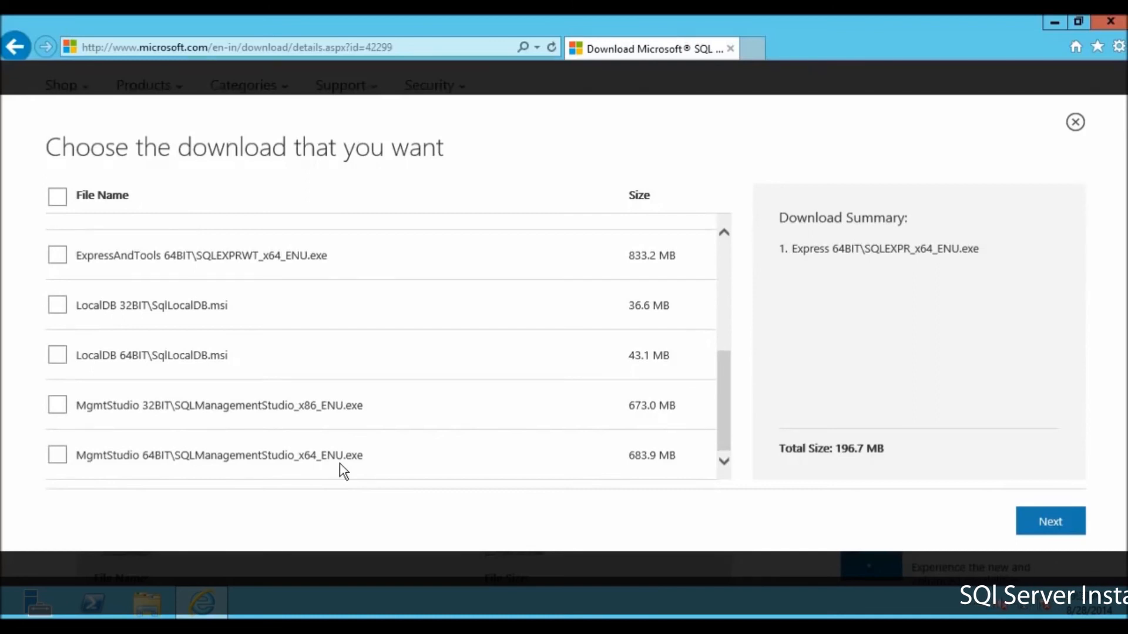
{"action": "left_click", "coordinate": [58, 455]}
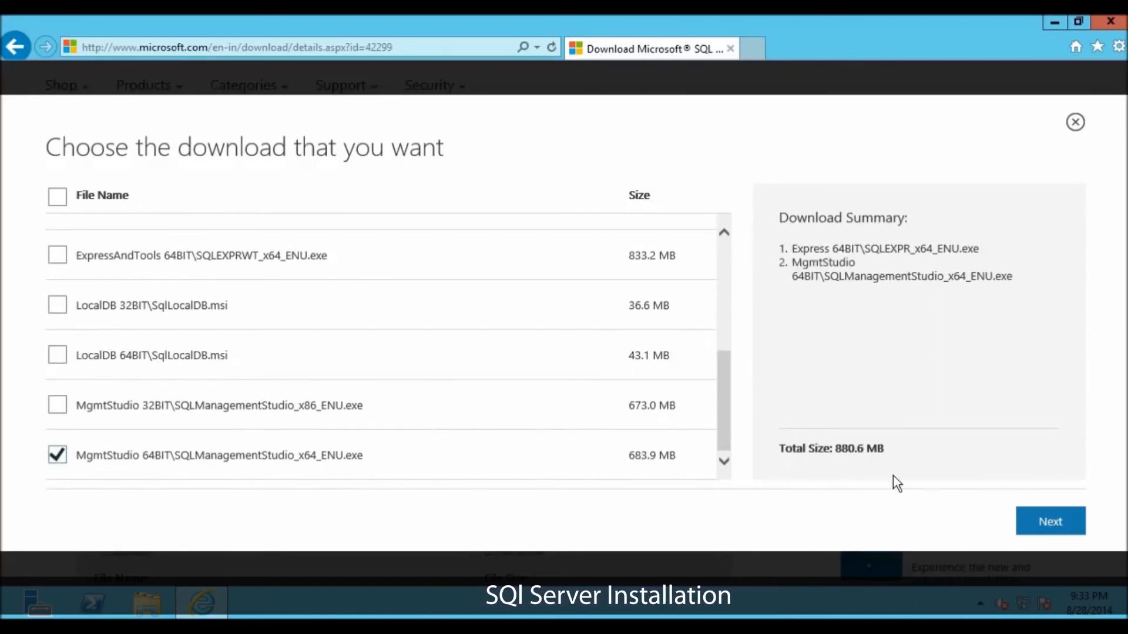
{"action": "left_click", "coordinate": [1048, 520]}
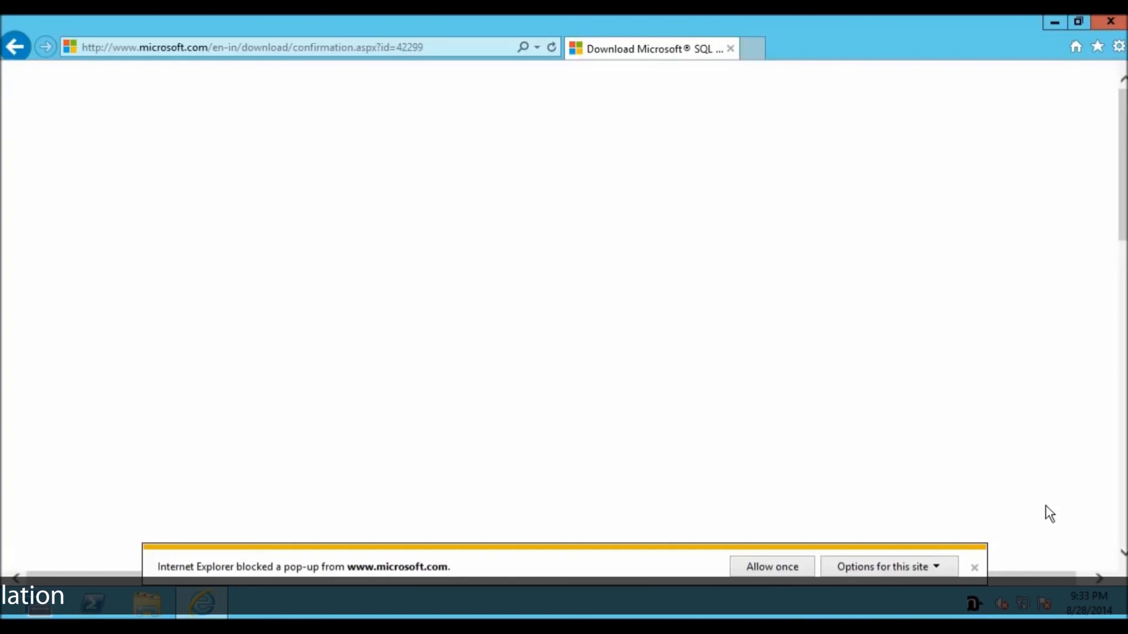
Step: Allow the blocked pop-up once and save the installers, checking the download list before closing the browser
{"action": "left_click", "coordinate": [791, 568]}
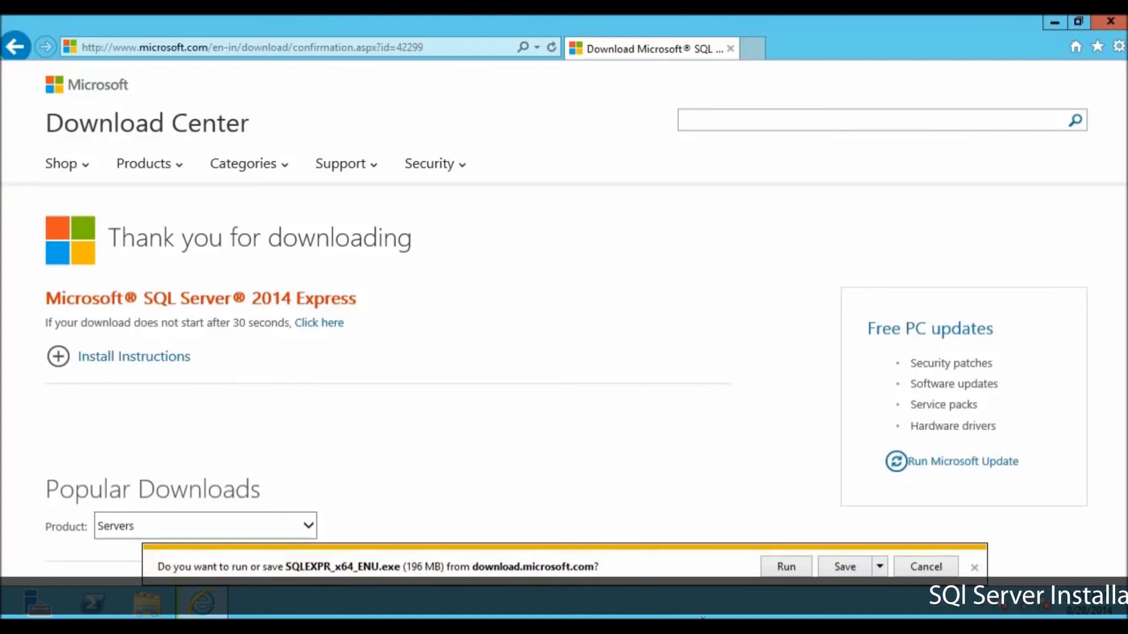
{"action": "left_click", "coordinate": [843, 567]}
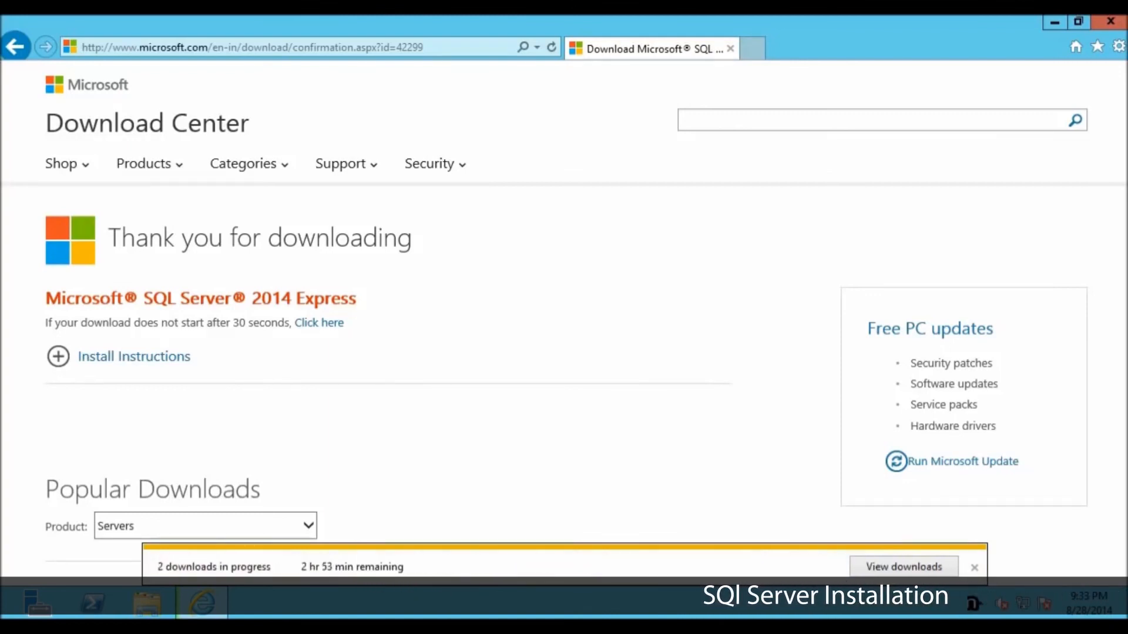
{"action": "left_click", "coordinate": [902, 567]}
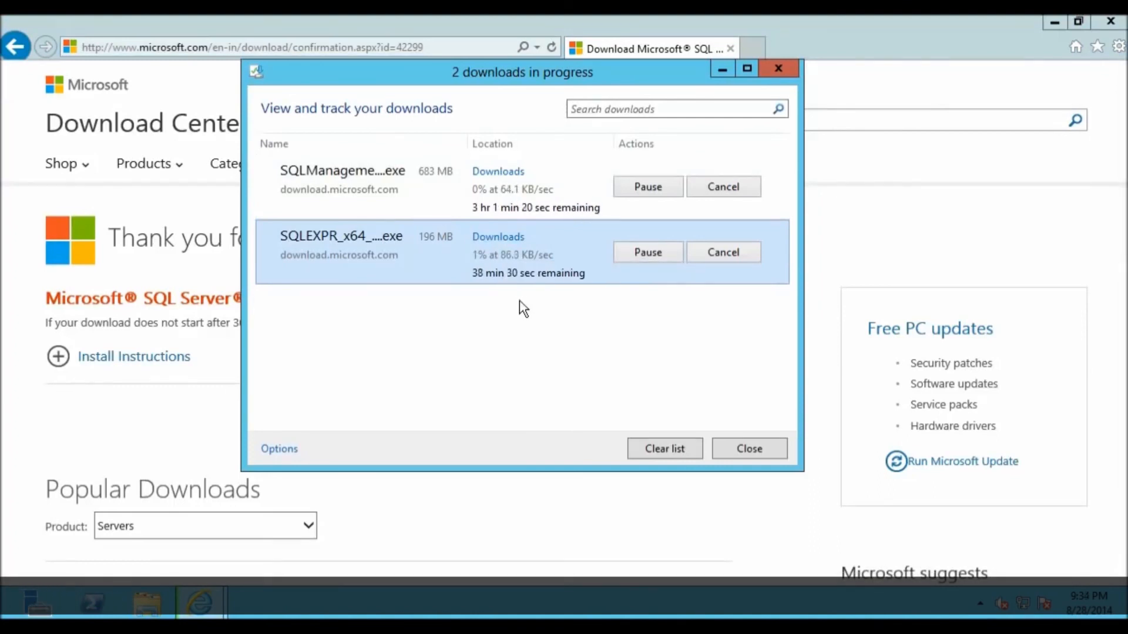
{"action": "left_click", "coordinate": [1112, 25]}
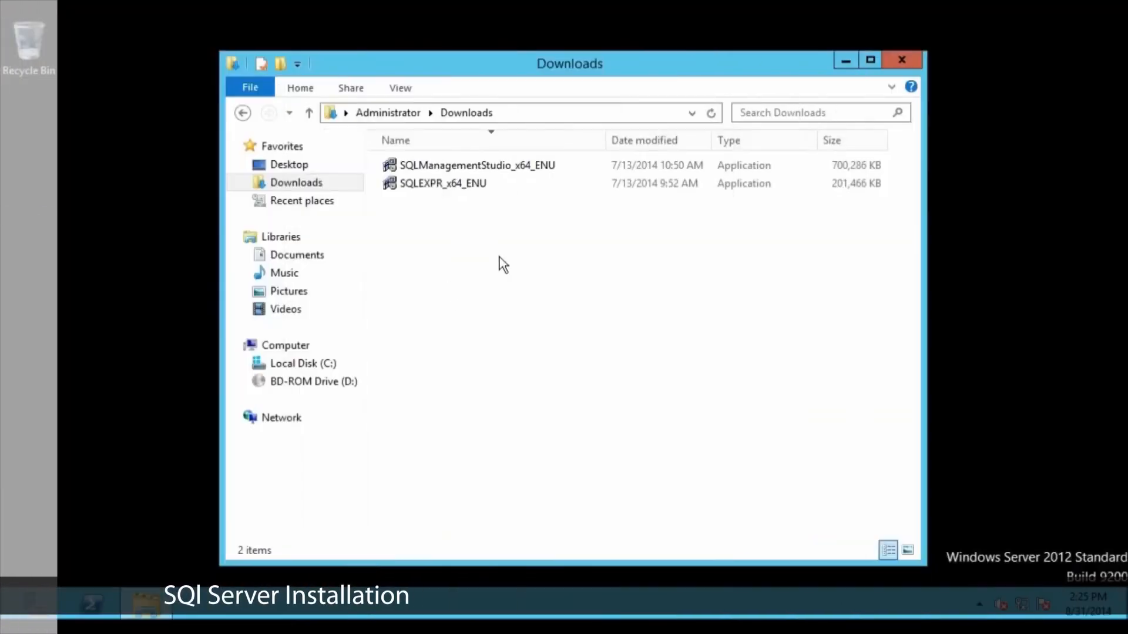
Step: Run SQLEXPR_x64_ENU from the Downloads folder and extract its files to the proposed Downloads\SQLEXPR_x64_ENU directory
{"action": "left_click", "coordinate": [463, 171]}
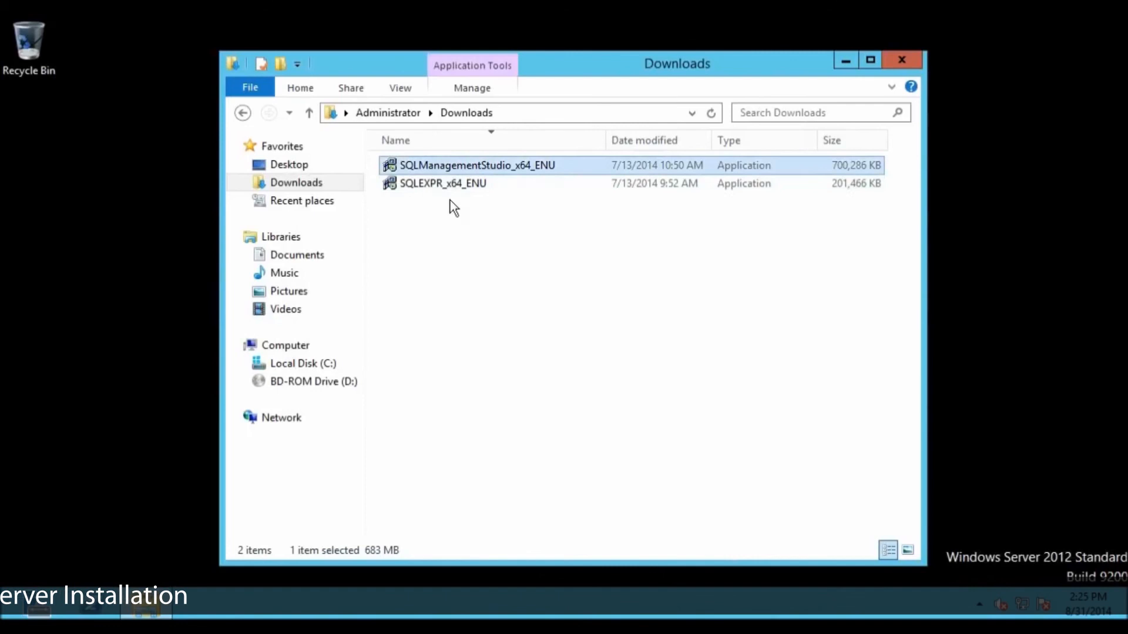
{"action": "left_click", "coordinate": [440, 187]}
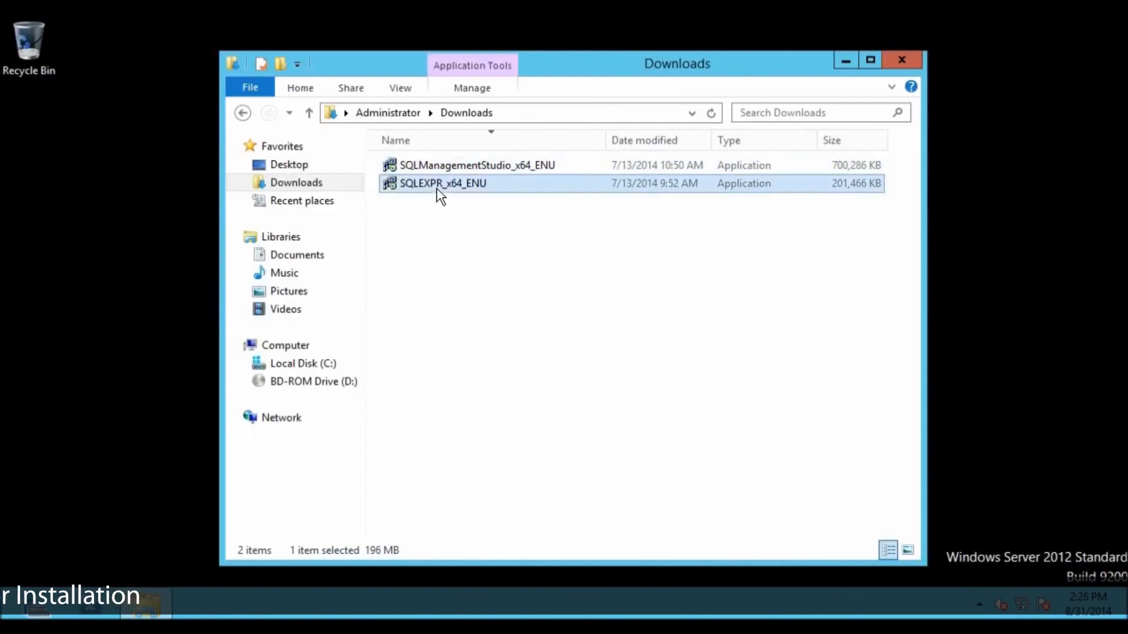
{"action": "left_click", "coordinate": [472, 242]}
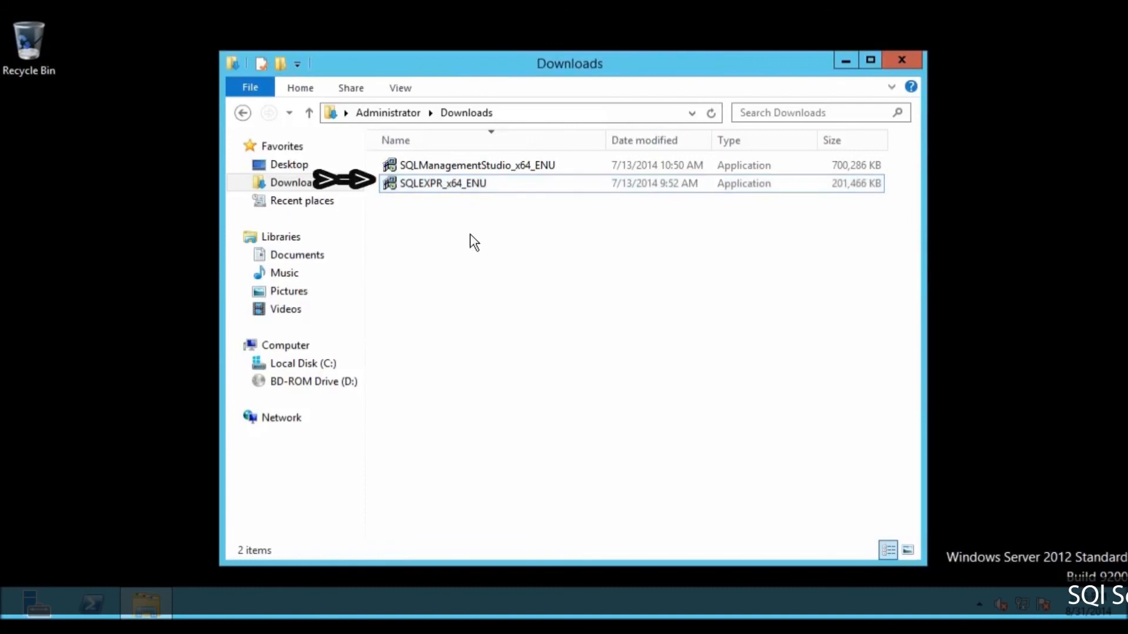
{"action": "left_click", "coordinate": [435, 189]}
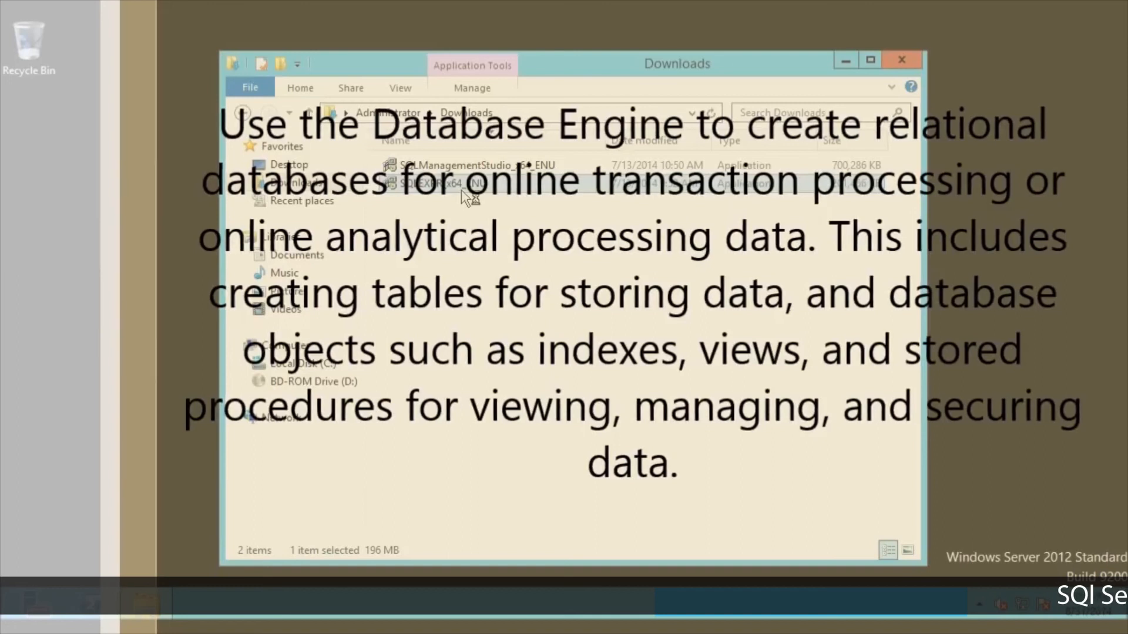
{"action": "double_click", "coordinate": [461, 191]}
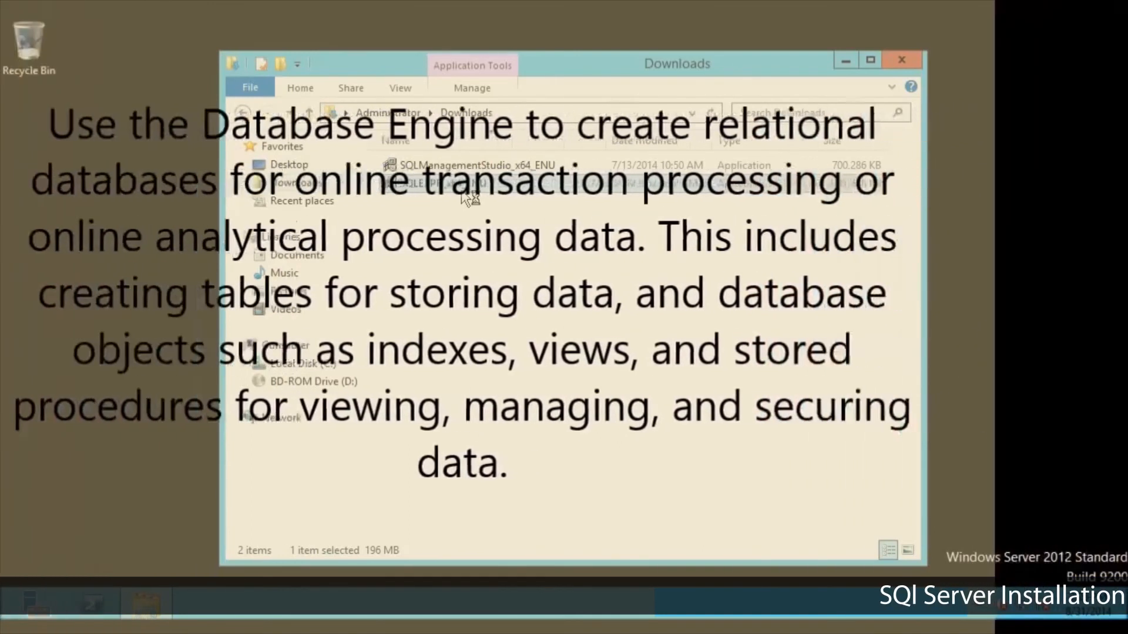
{"action": "left_click_drag", "start_coordinate": [499, 302], "coordinate": [706, 300]}
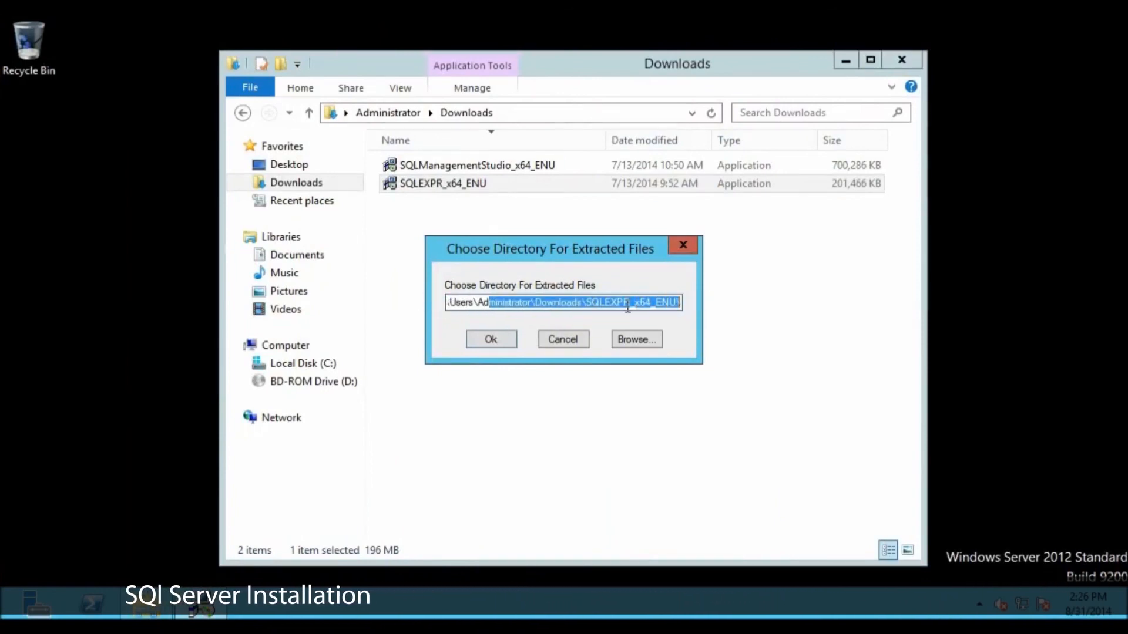
{"action": "left_click", "coordinate": [680, 301]}
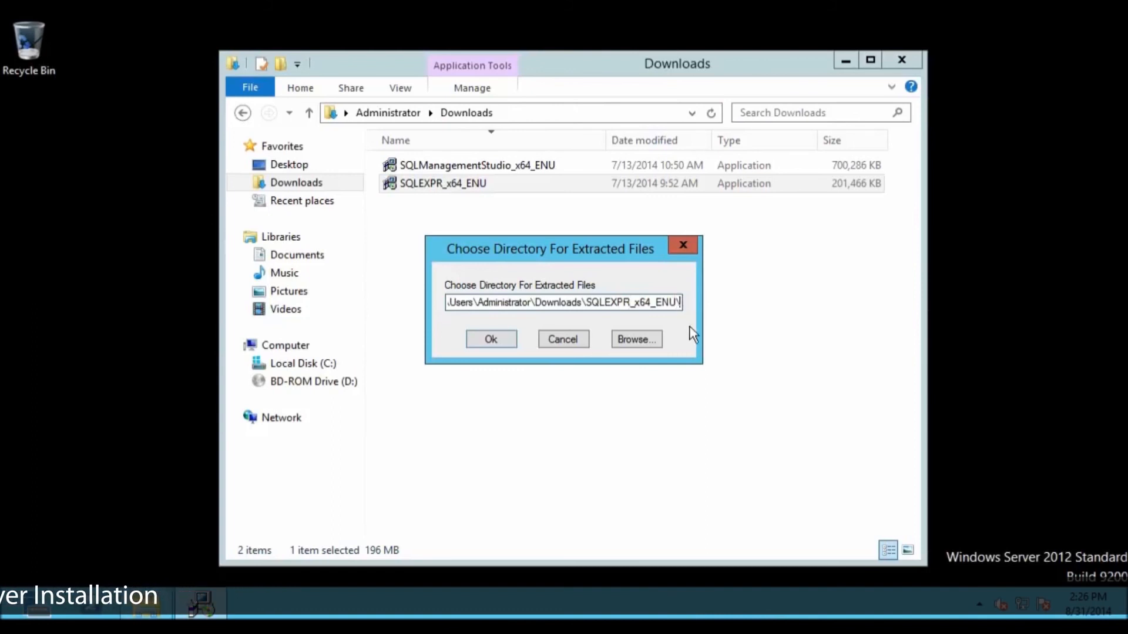
{"action": "left_click", "coordinate": [491, 339]}
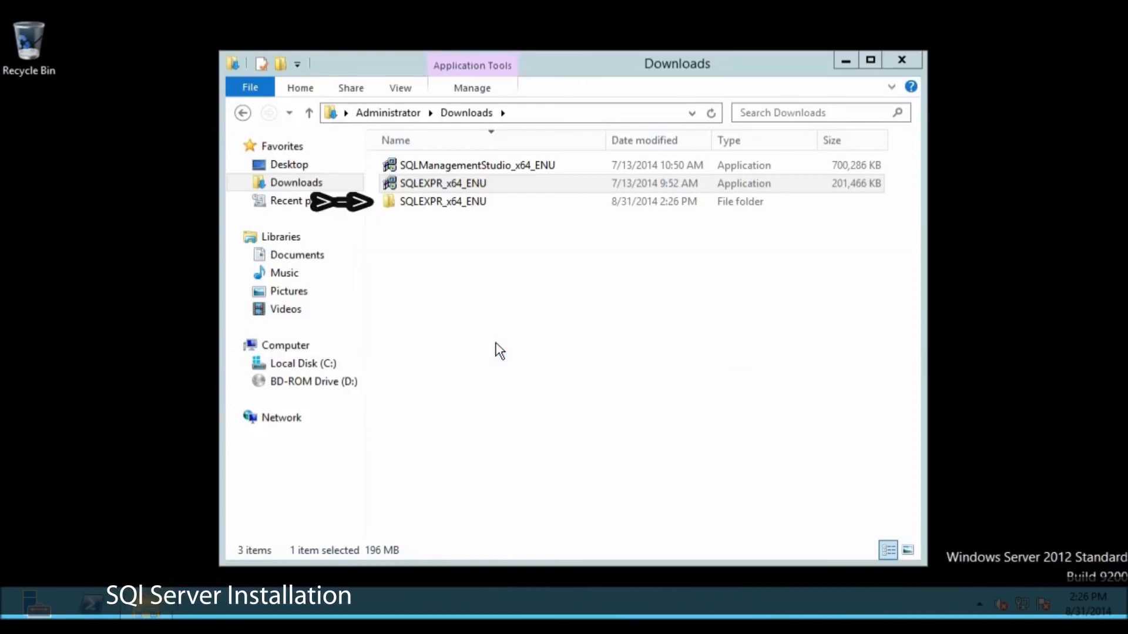
Step: Look through the extracted SQLEXPR_x64_ENU folder for the SETUP application and close the folder window
{"action": "left_click", "coordinate": [468, 203]}
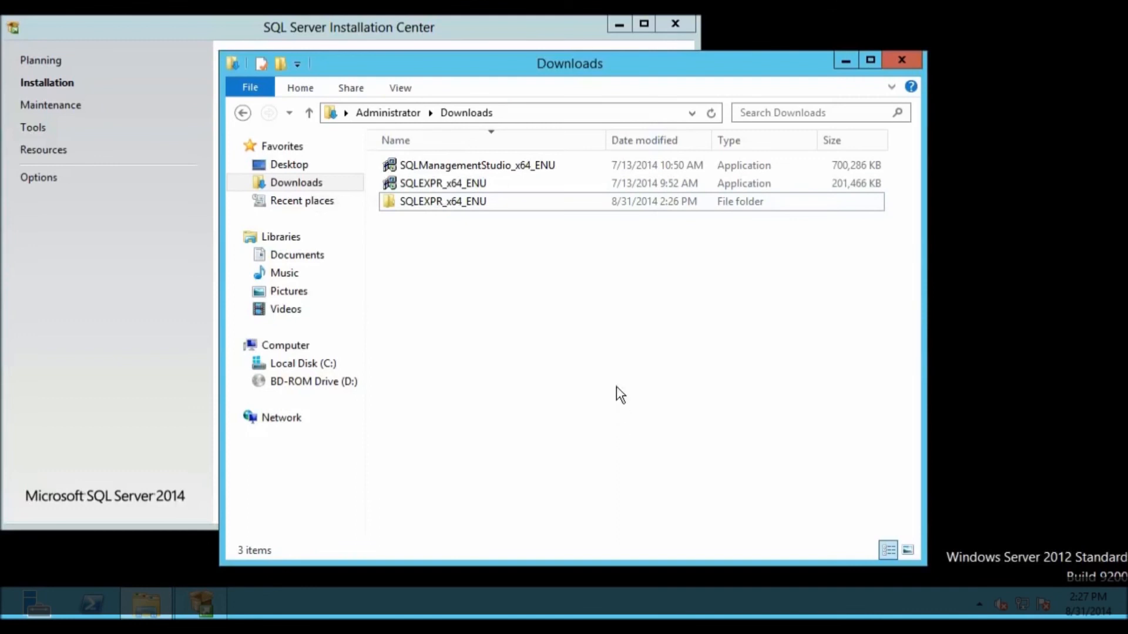
{"action": "double_click", "coordinate": [473, 205]}
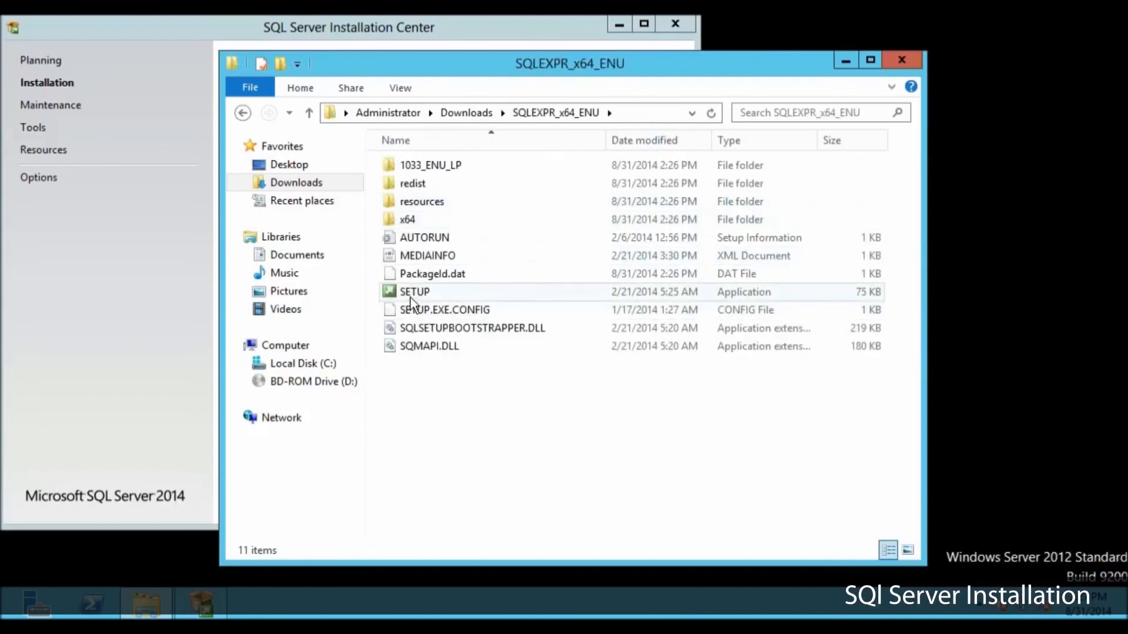
{"action": "left_click", "coordinate": [902, 61]}
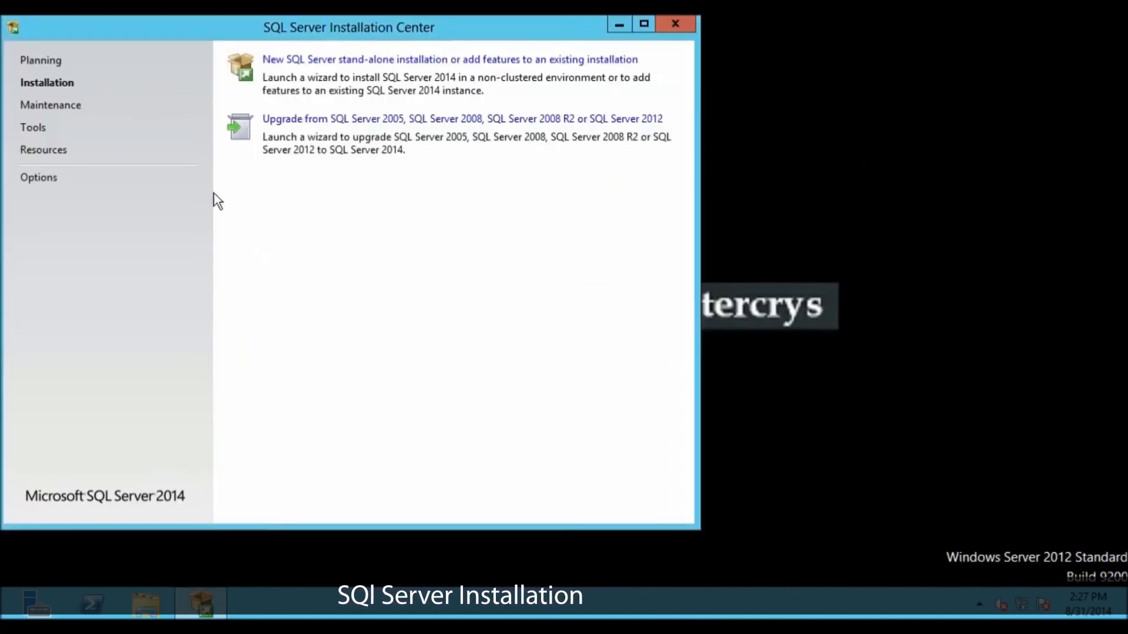
Step: Launch the wizard for a new SQL Server stand-alone installation from the SQL Server Installation Center
{"action": "left_click", "coordinate": [320, 66]}
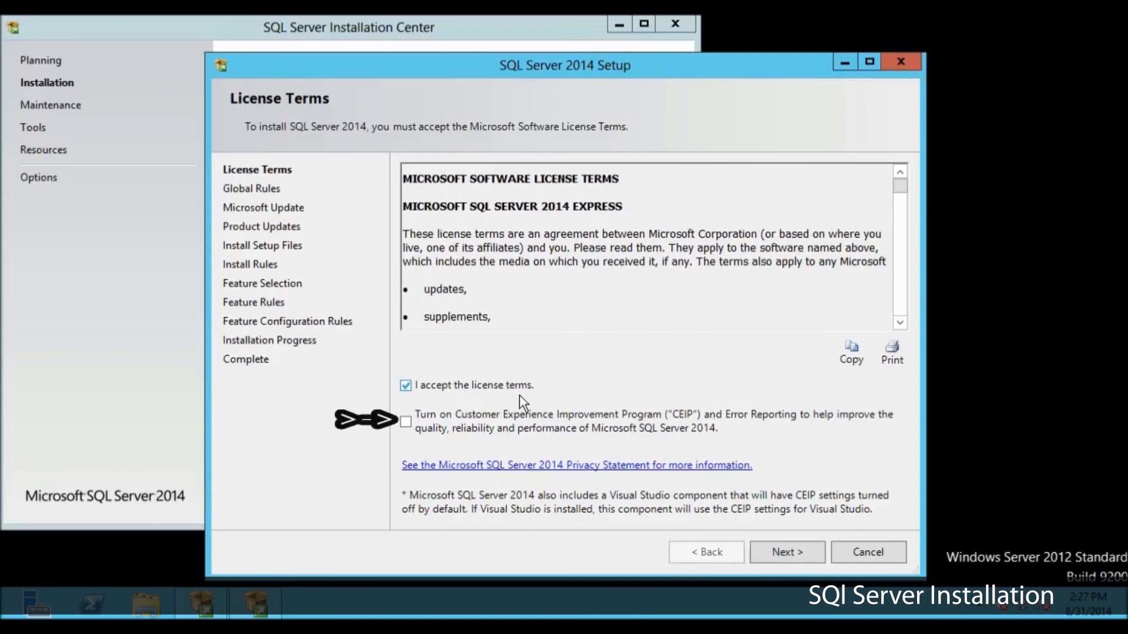
Step: Turn on the Customer Experience Improvement Program and Error Reporting, and enable Microsoft Update checks for the installation
{"action": "left_click", "coordinate": [407, 427]}
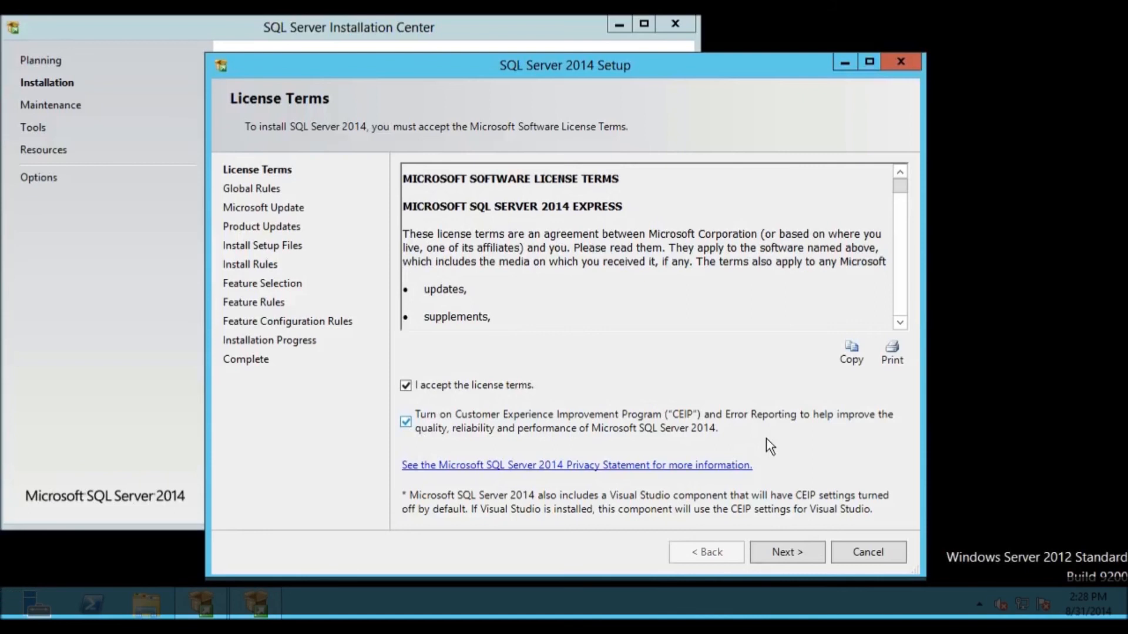
{"action": "left_click", "coordinate": [780, 553]}
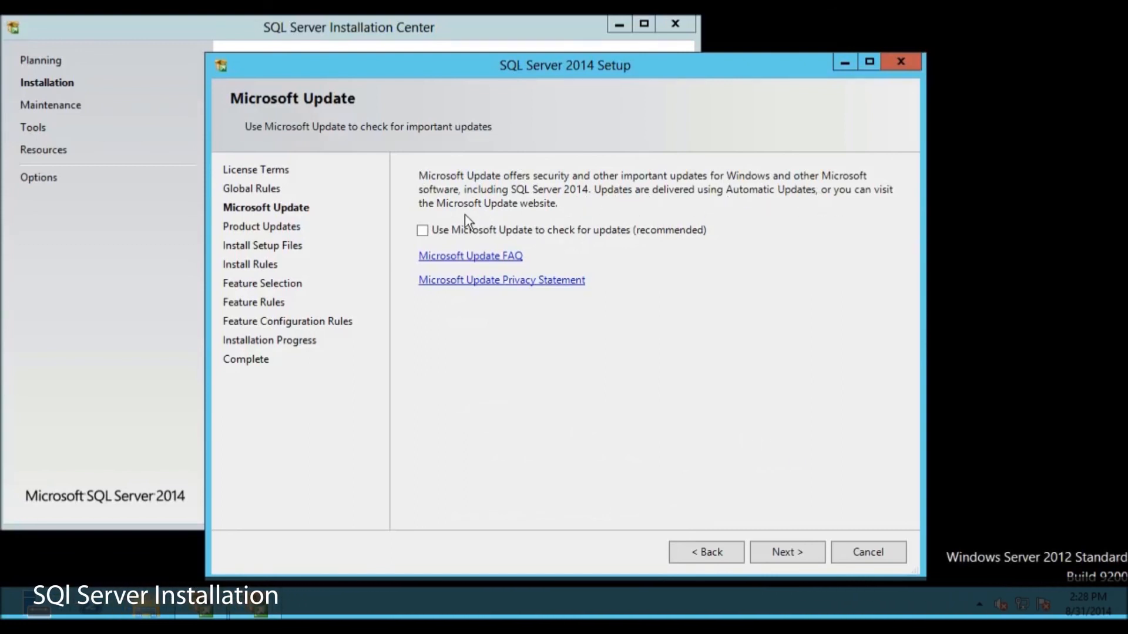
{"action": "left_click", "coordinate": [422, 232]}
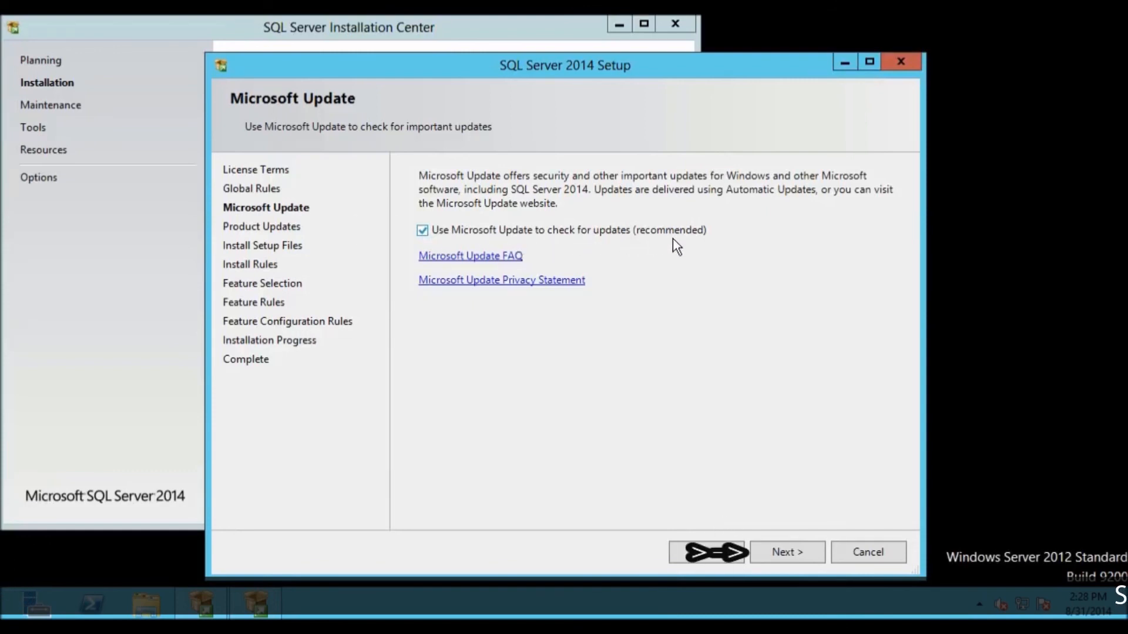
{"action": "left_click", "coordinate": [799, 546]}
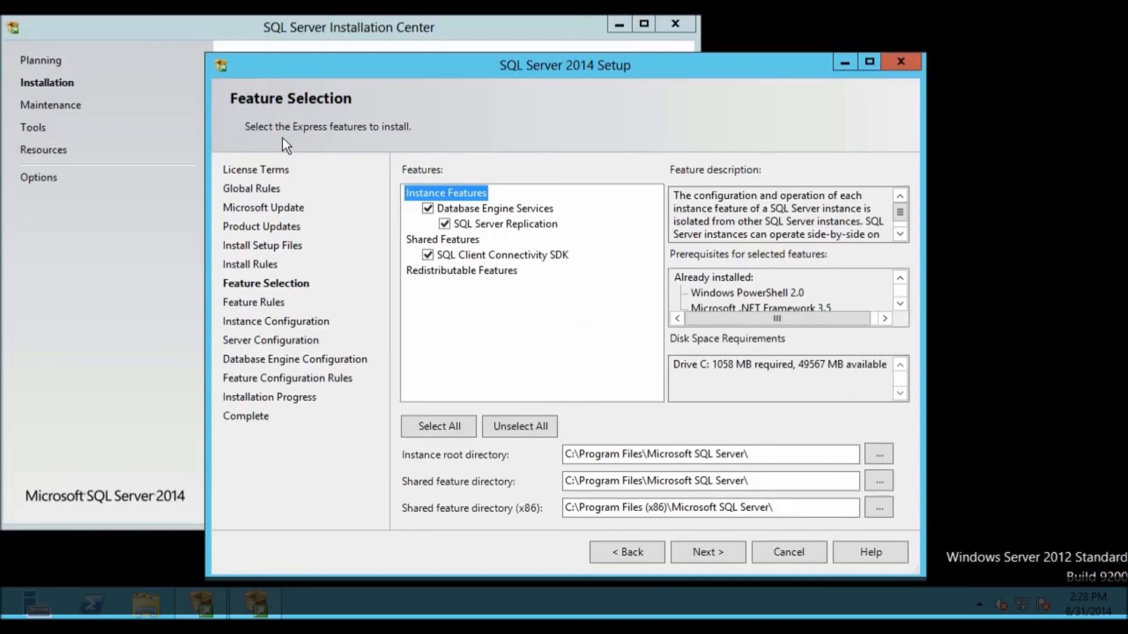
Step: Examine the descriptions of the instance, shared and redistributable features, along with the disk space requirements
{"action": "left_click", "coordinate": [534, 208]}
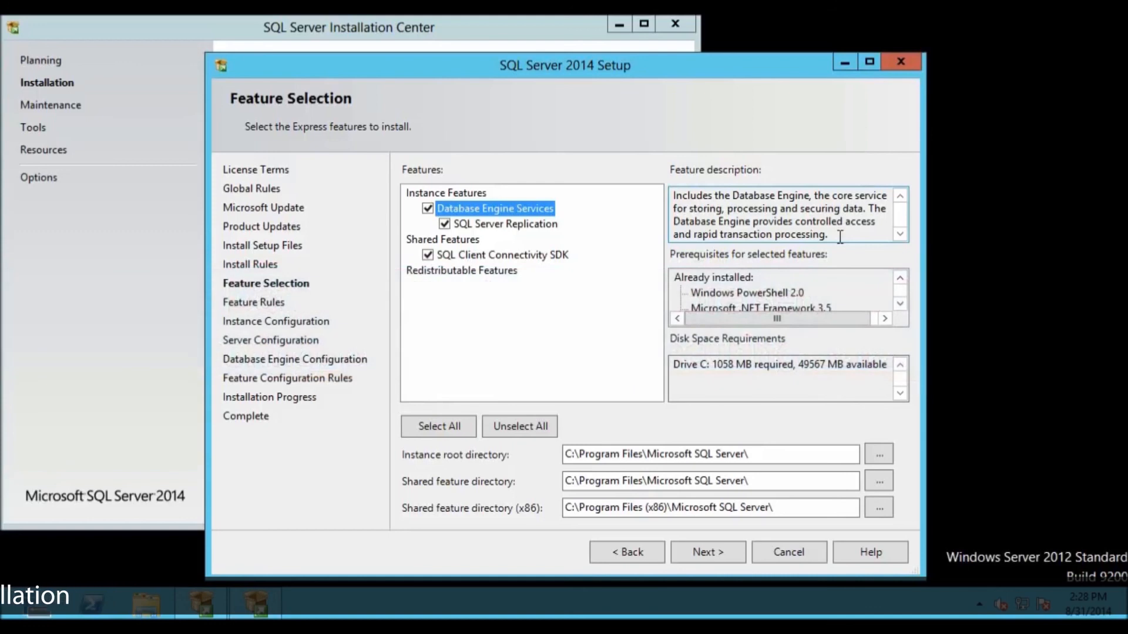
{"action": "left_click", "coordinate": [840, 237]}
{"action": "left_click", "coordinate": [530, 225]}
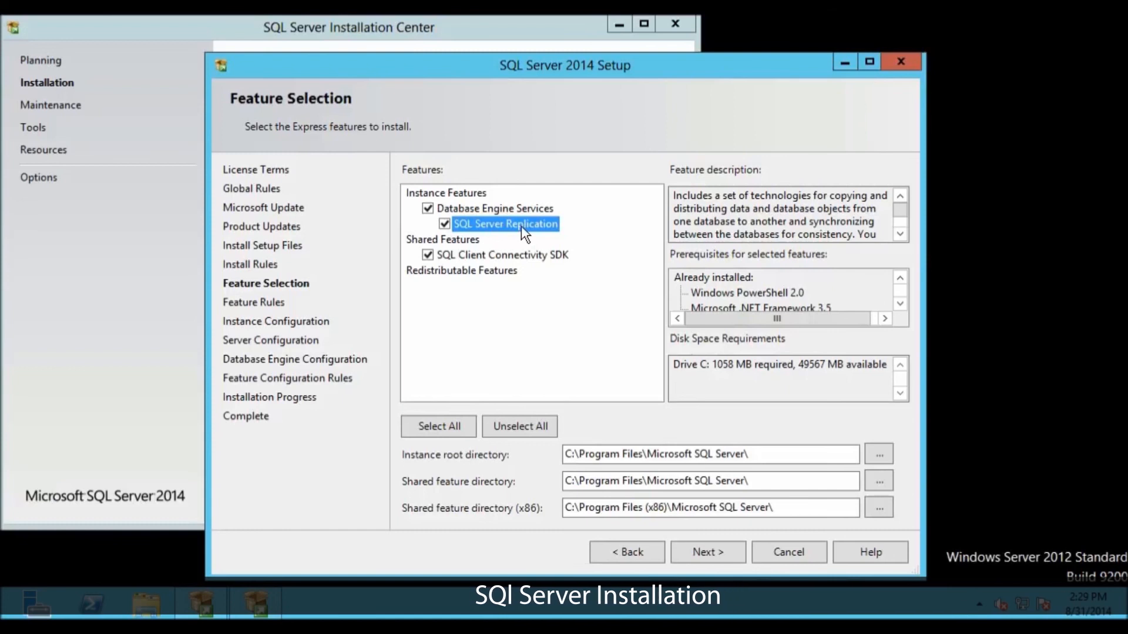
{"action": "key", "text": "Down"}
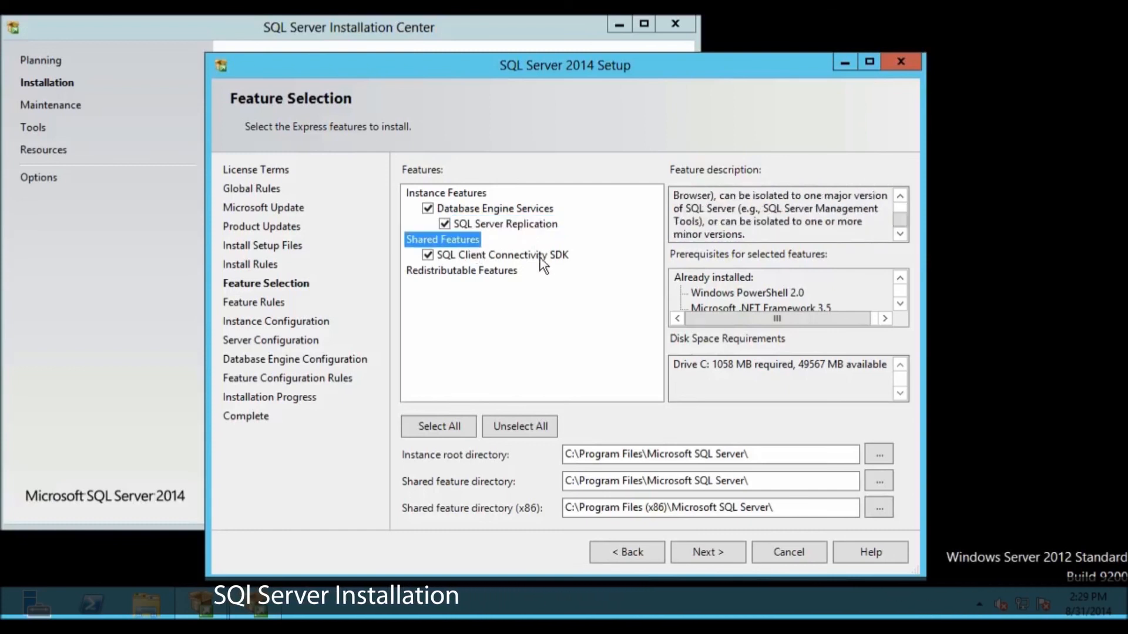
{"action": "key", "text": "Down"}
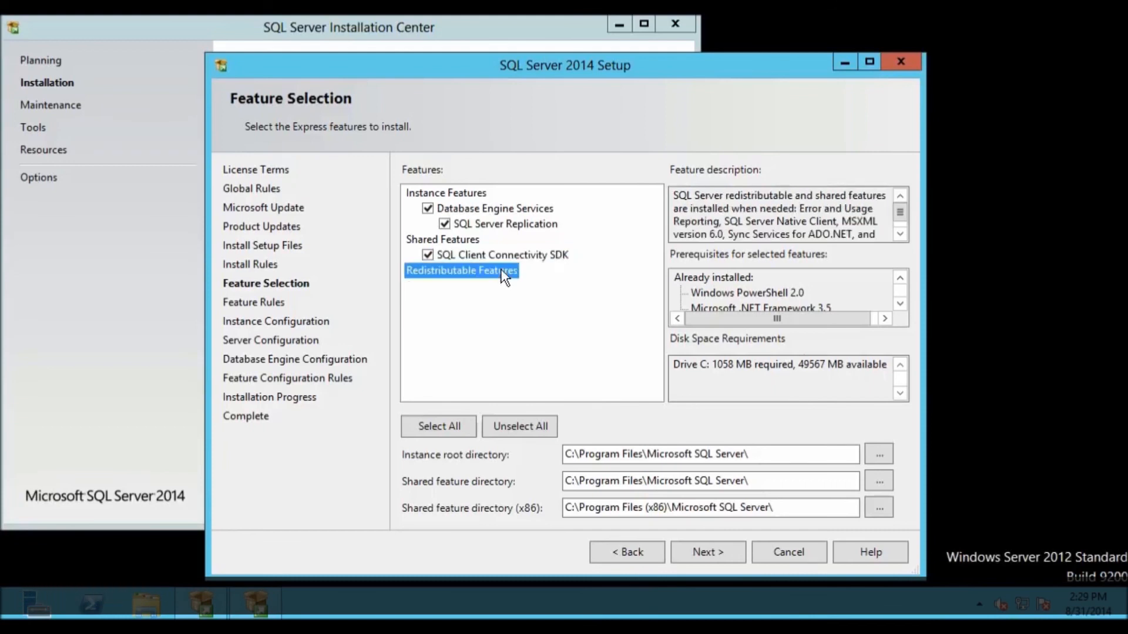
{"action": "left_click", "coordinate": [900, 235]}
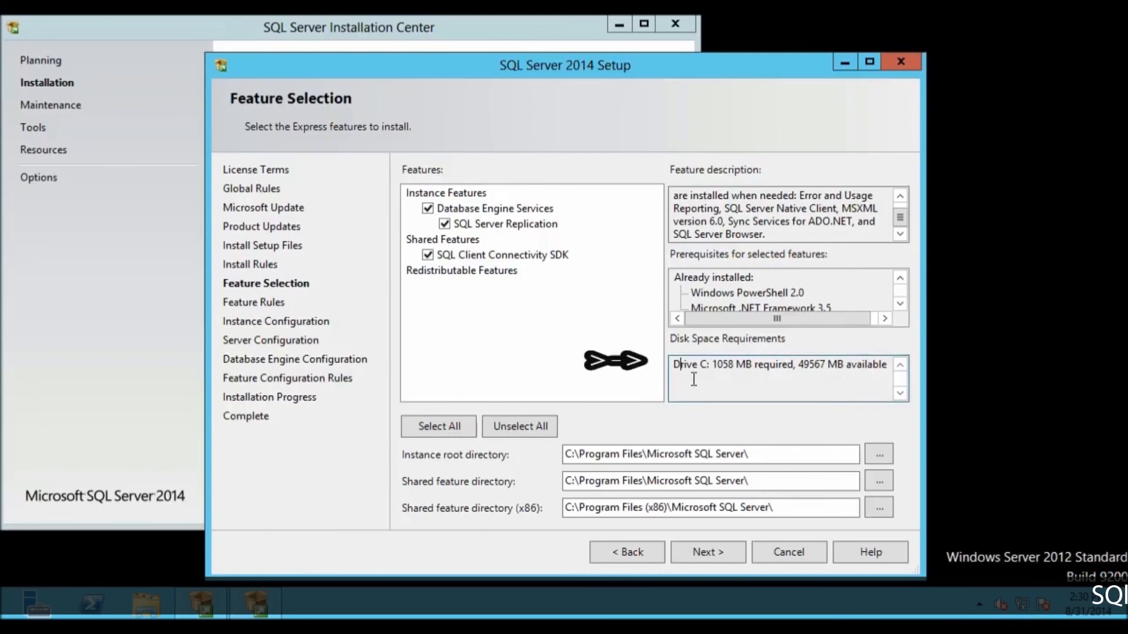
{"action": "left_click_drag", "start_coordinate": [832, 354], "coordinate": [882, 356]}
{"action": "left_click", "coordinate": [444, 194]}
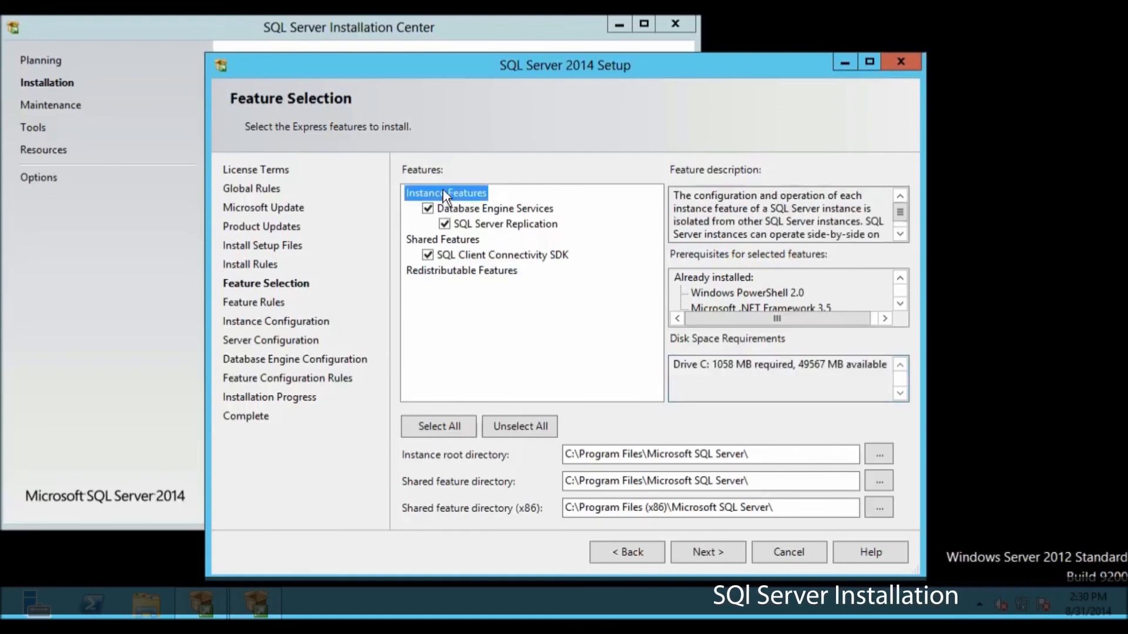
{"action": "left_click", "coordinate": [718, 371]}
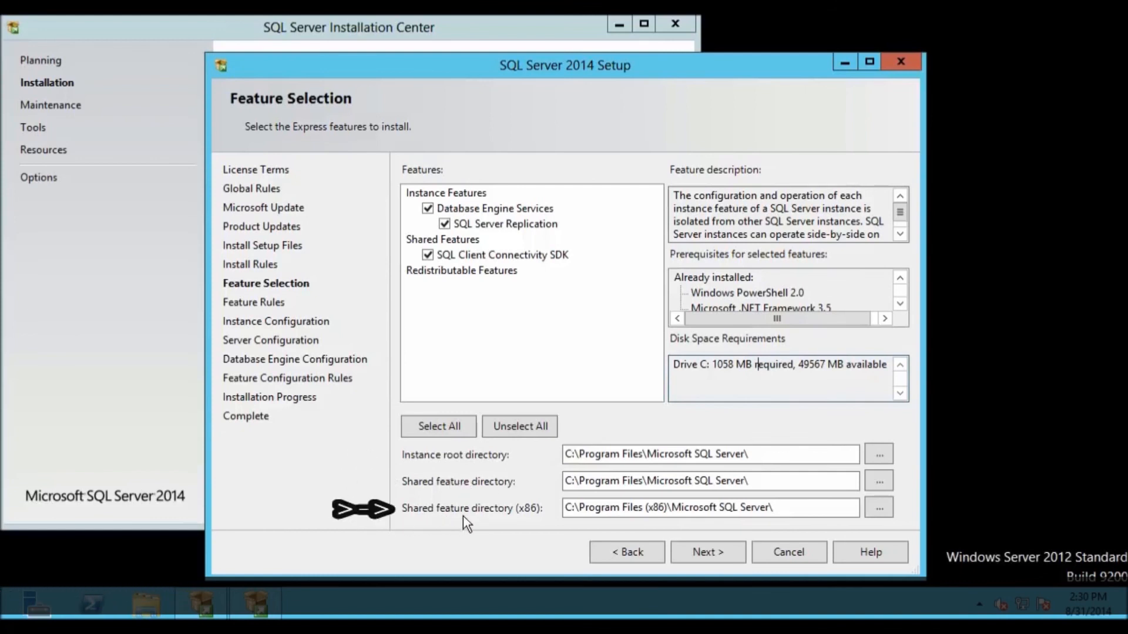
Step: Accept the selected features and default directories, and keep the named instance SQLExpress with instance ID SQLEXPRESS
{"action": "left_click", "coordinate": [697, 558]}
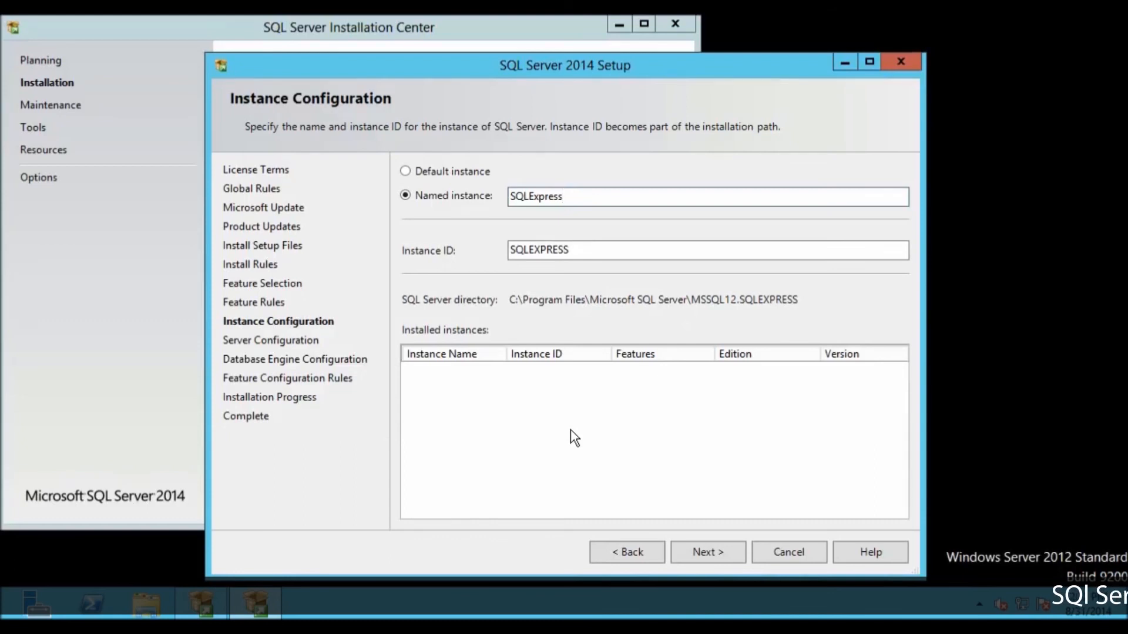
{"action": "left_click", "coordinate": [703, 555]}
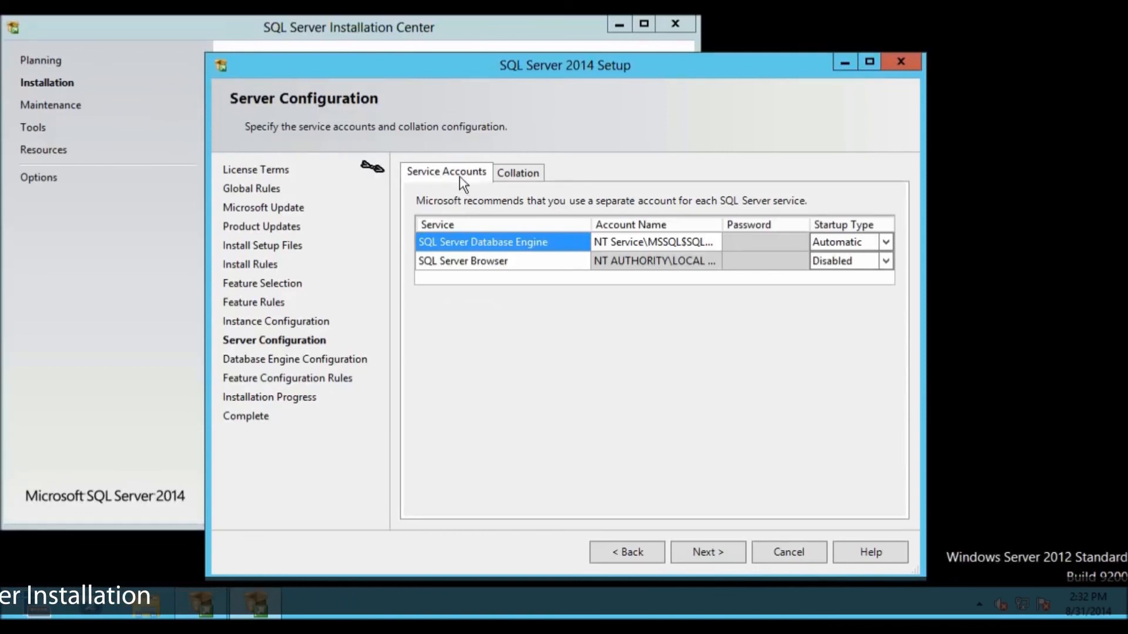
Step: Browse the users and groups on SERVER1 for a SQL Server Database Engine service account, and cancel the selection
{"action": "left_click", "coordinate": [608, 243]}
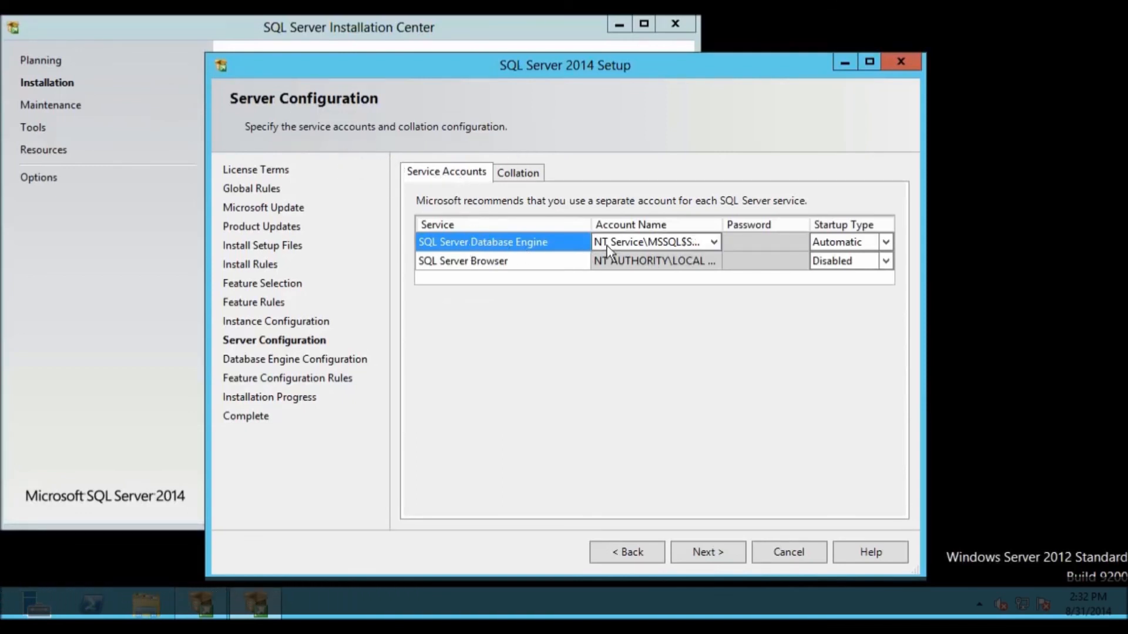
{"action": "left_click", "coordinate": [714, 243]}
{"action": "left_click", "coordinate": [714, 243]}
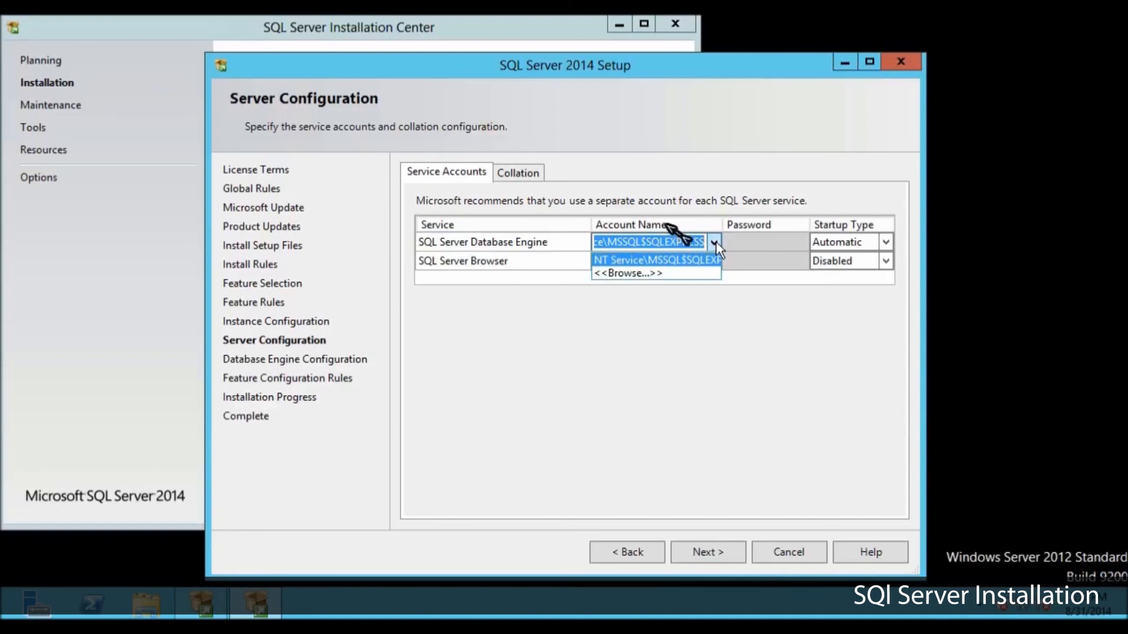
{"action": "left_click", "coordinate": [631, 275]}
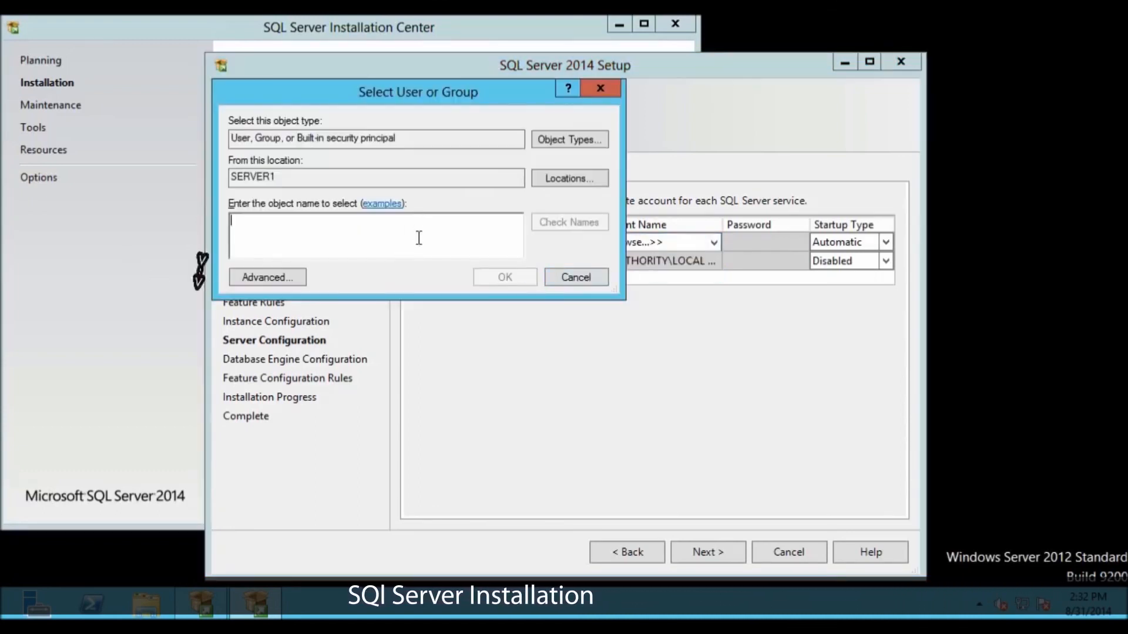
{"action": "left_click", "coordinate": [286, 275]}
{"action": "left_click", "coordinate": [629, 261]}
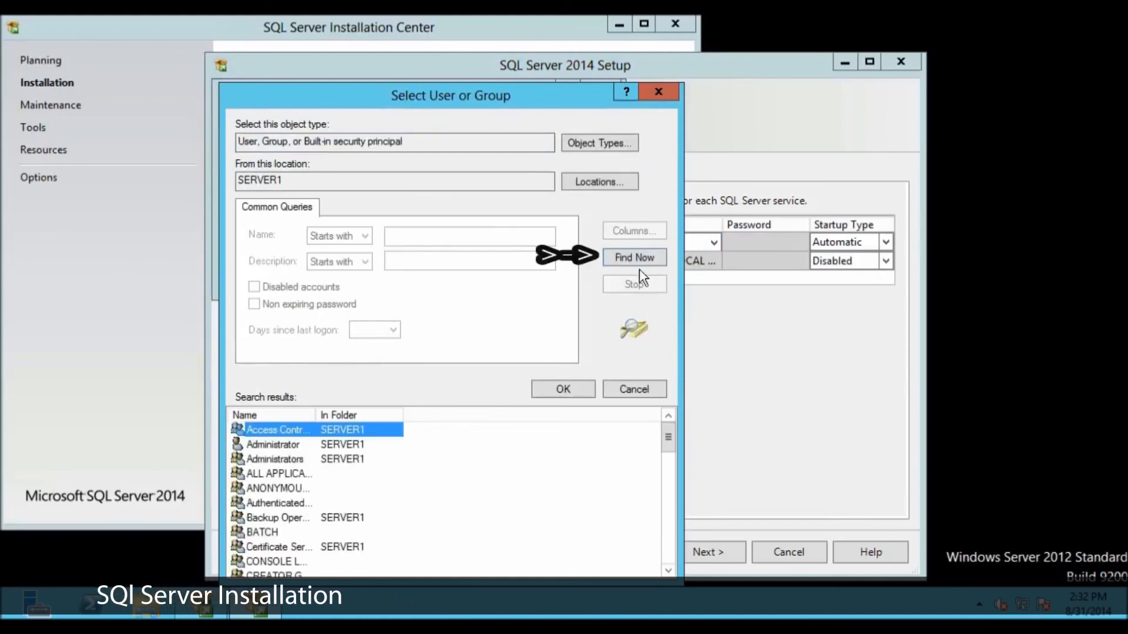
{"action": "left_click_drag", "start_coordinate": [664, 427], "coordinate": [671, 498]}
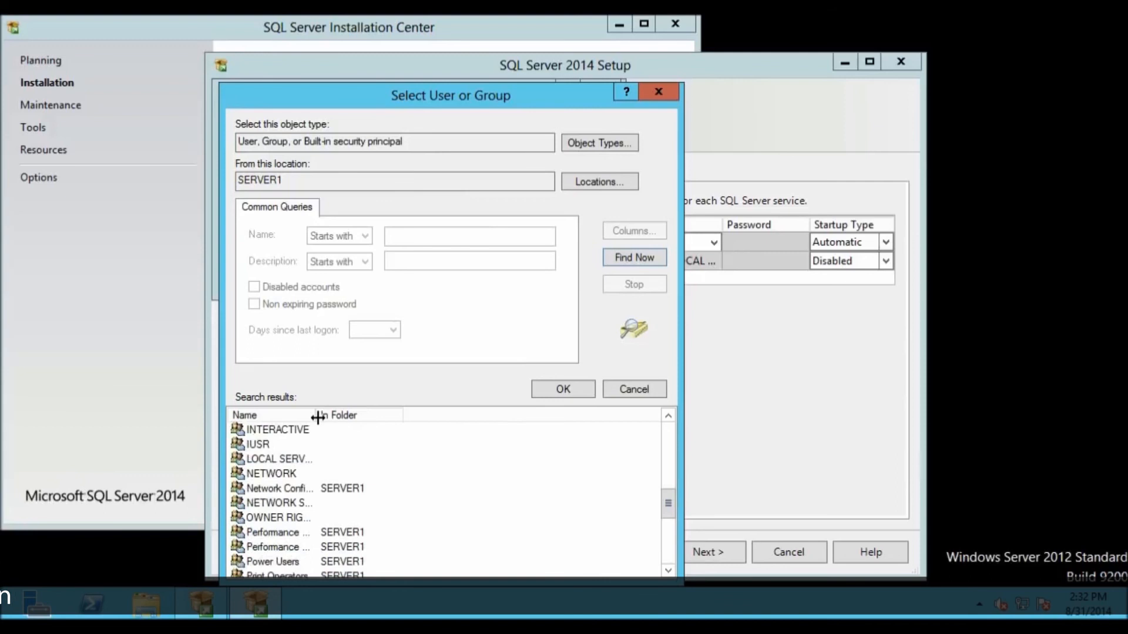
{"action": "left_click_drag", "start_coordinate": [437, 425], "coordinate": [449, 423]}
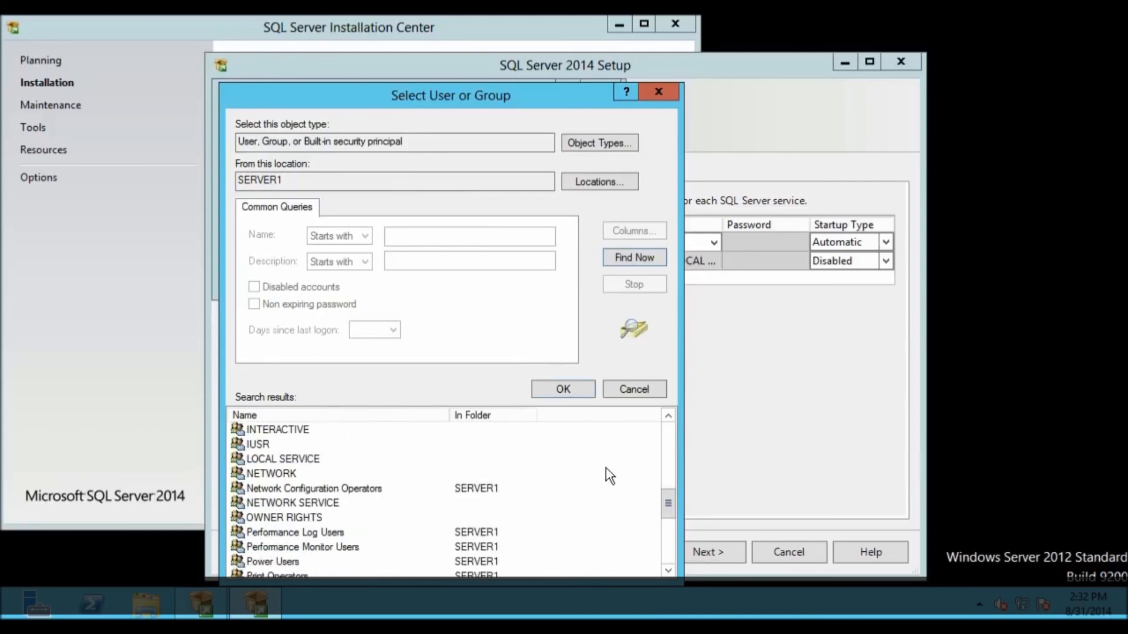
{"action": "left_click", "coordinate": [648, 389]}
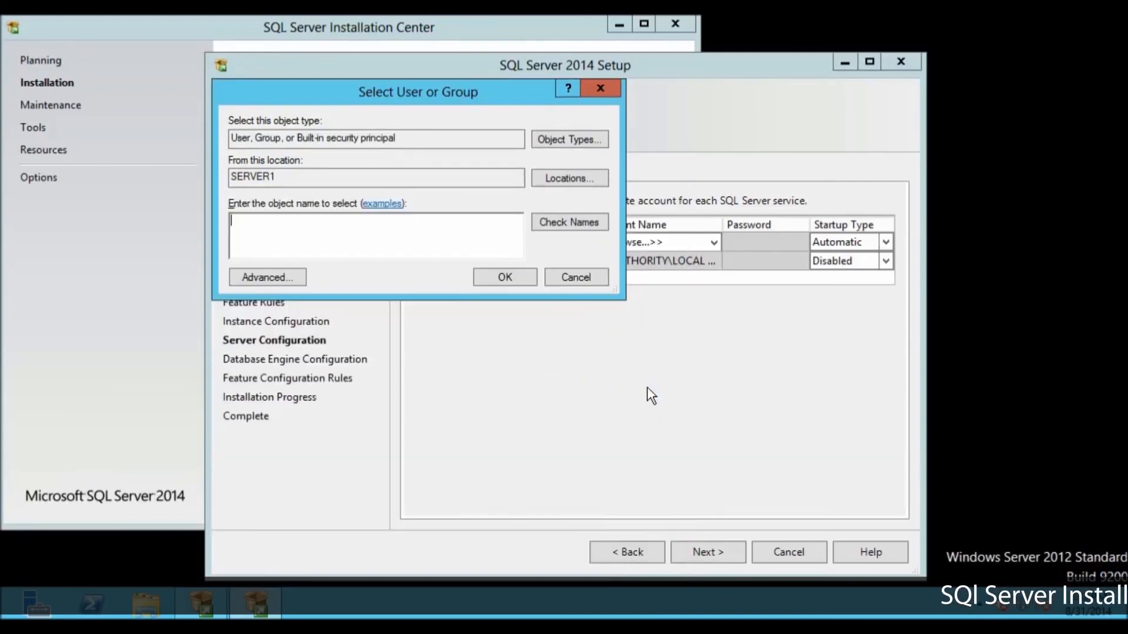
{"action": "left_click", "coordinate": [590, 285]}
Step: Assign NT Service\MSSQL$SQLEXPRESS to the SQL Server Database Engine, and accept the remaining service and collation defaults after checking them
{"action": "left_click", "coordinate": [713, 242]}
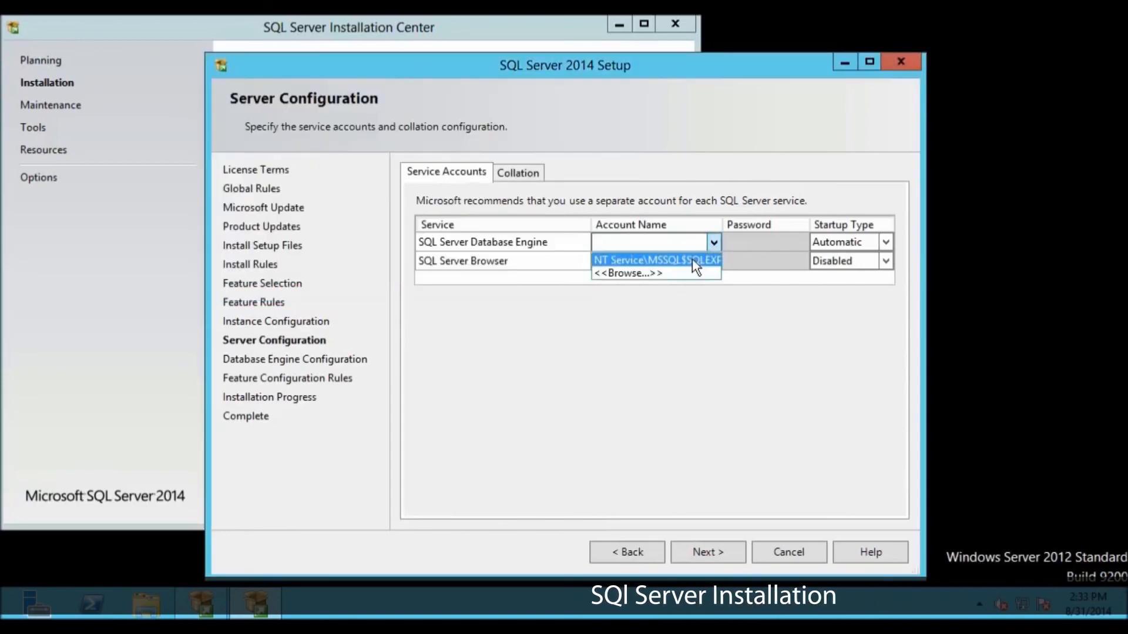
{"action": "left_click", "coordinate": [693, 259]}
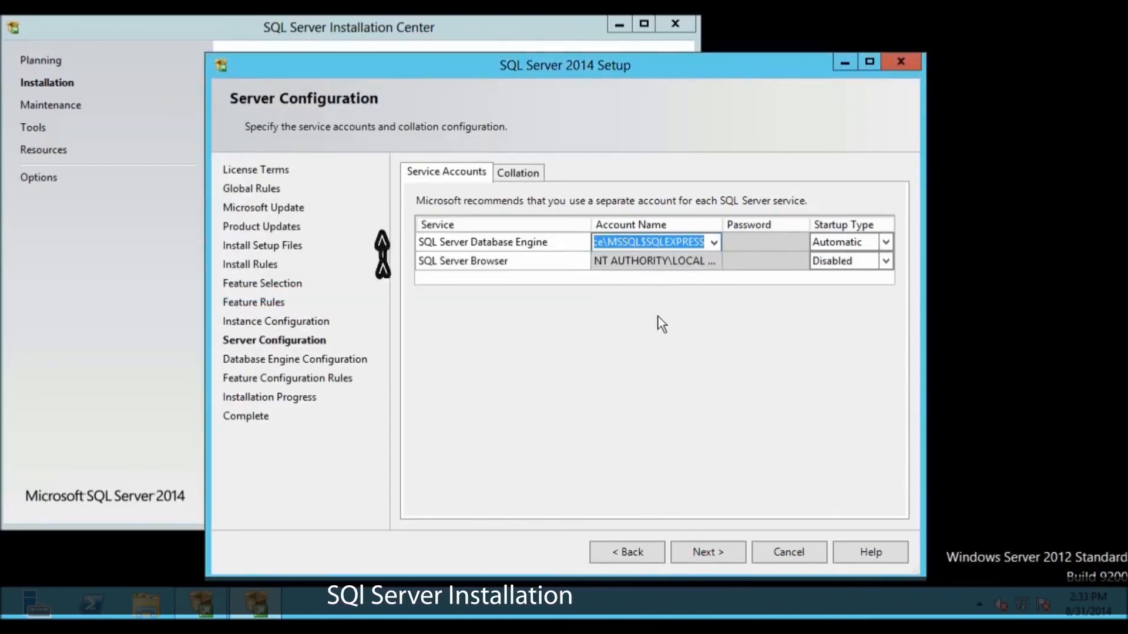
{"action": "left_click", "coordinate": [571, 265]}
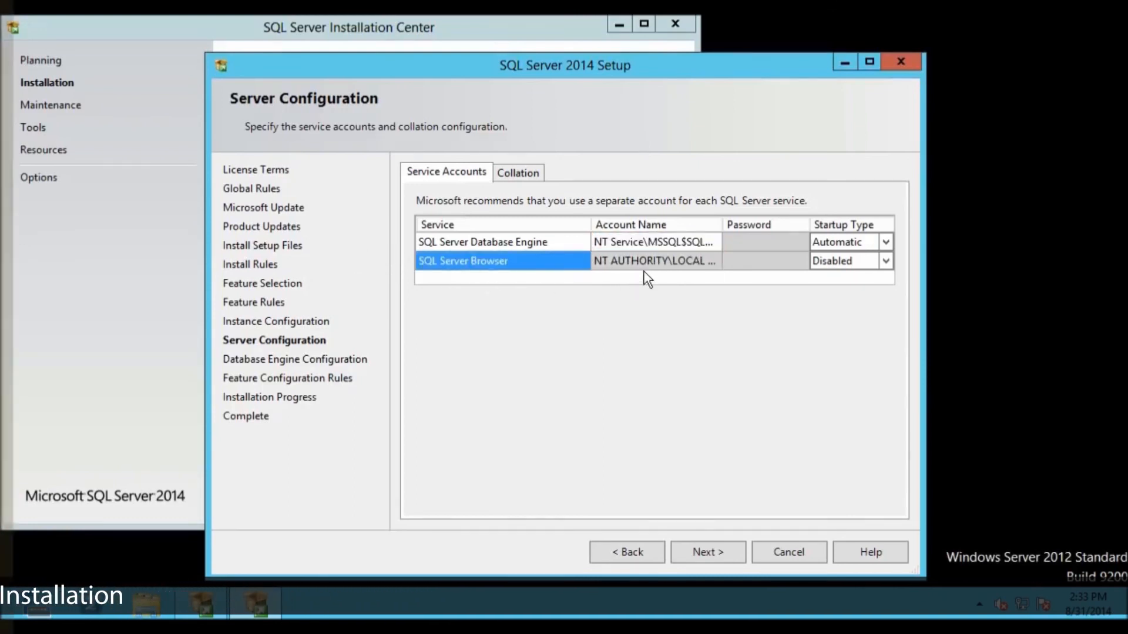
{"action": "left_click", "coordinate": [647, 268]}
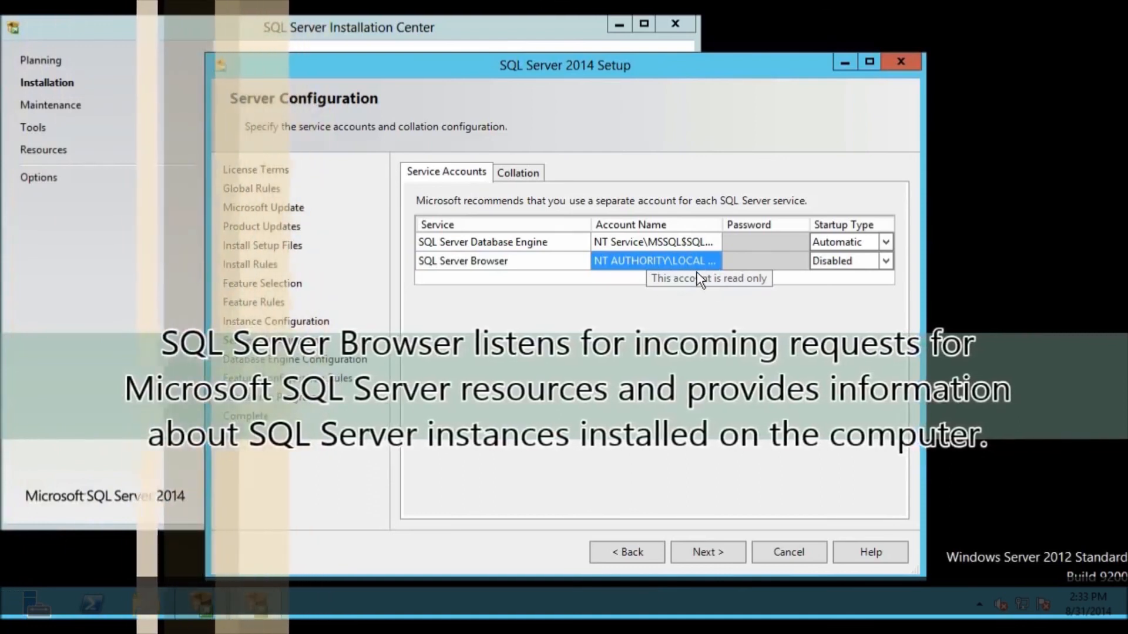
{"action": "left_click", "coordinate": [821, 270]}
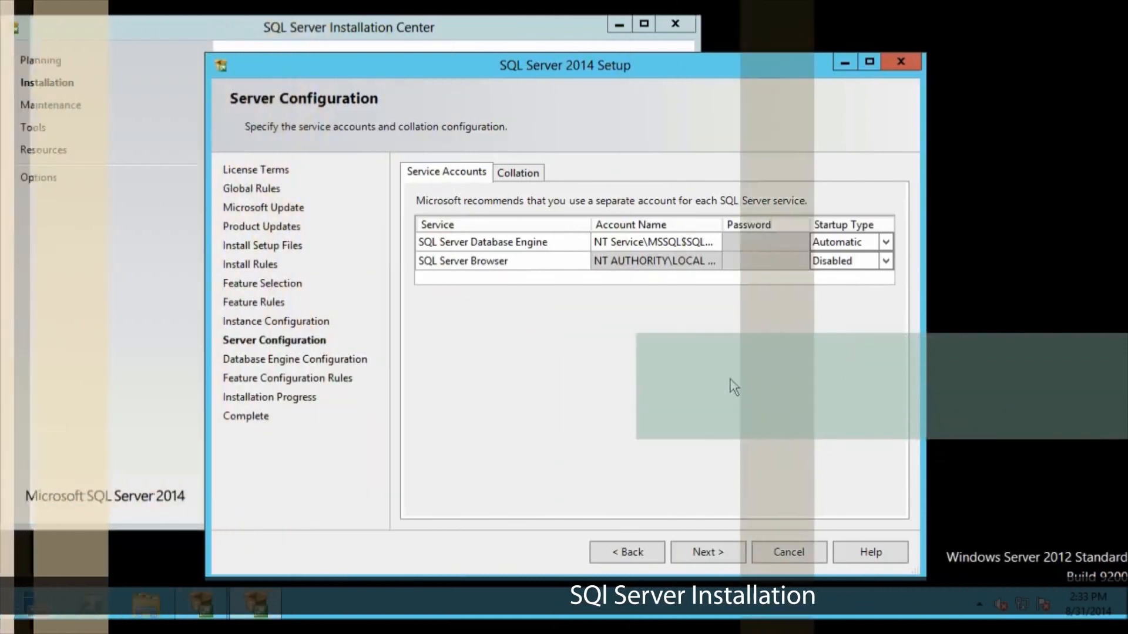
{"action": "left_click", "coordinate": [524, 173]}
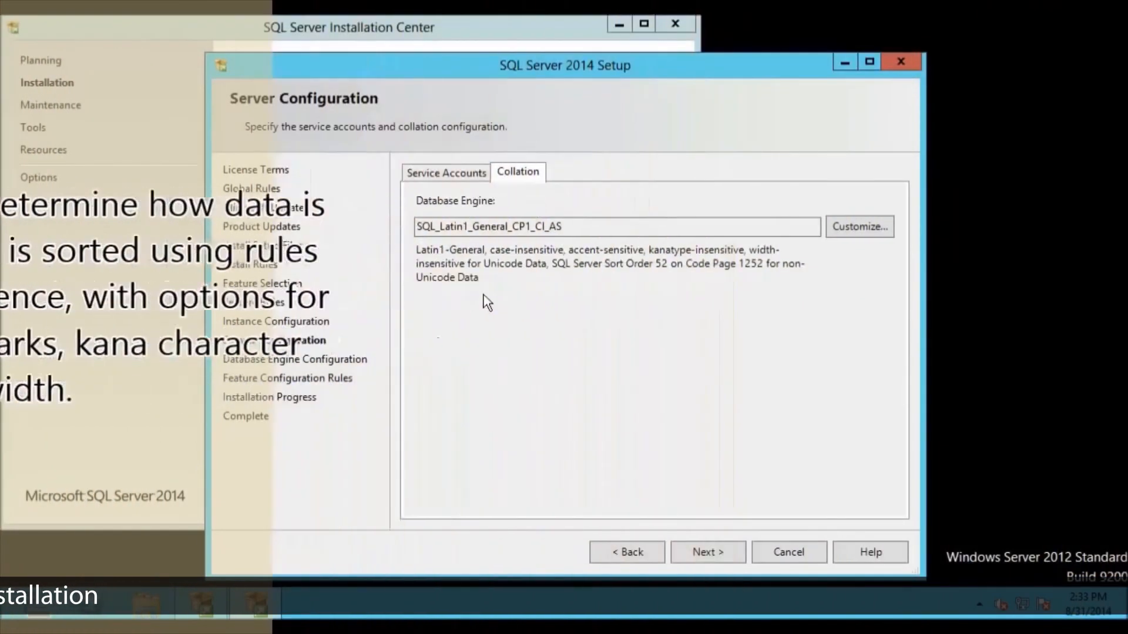
{"action": "left_click", "coordinate": [464, 177]}
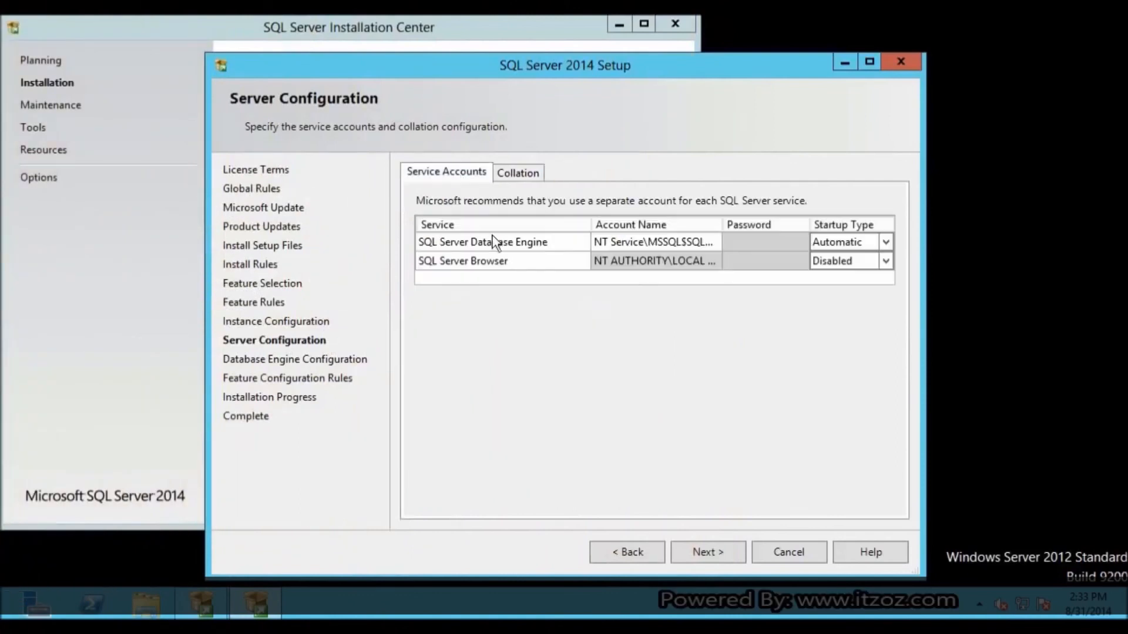
{"action": "left_click", "coordinate": [706, 555]}
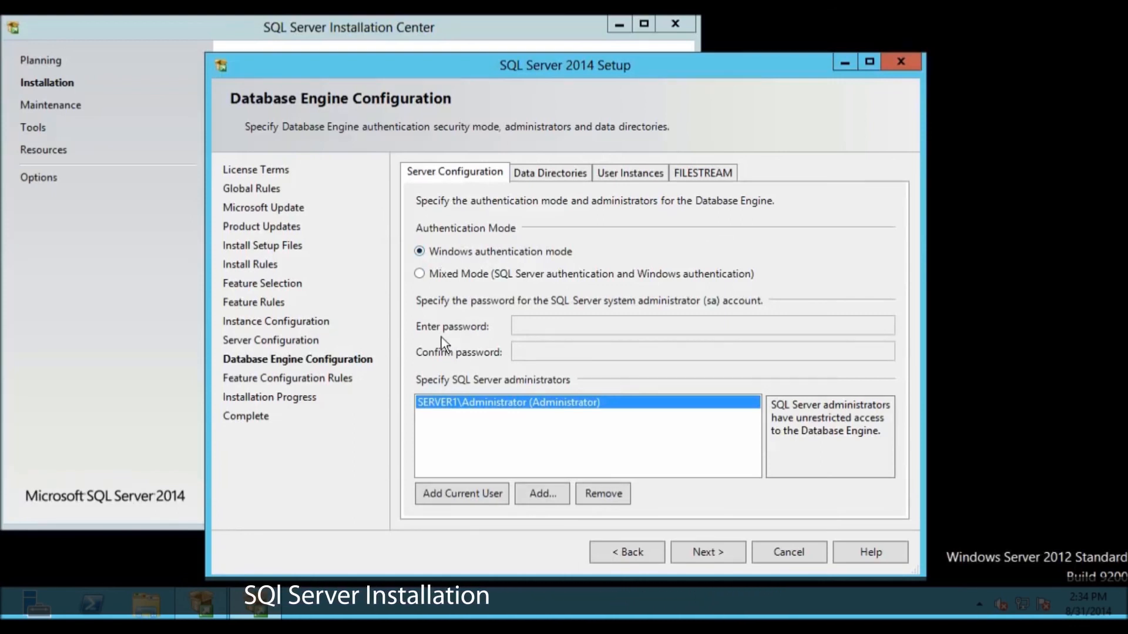
Step: Choose Mixed Mode authentication, enter and confirm the sa account password, and run the installation
{"action": "left_click", "coordinate": [421, 275]}
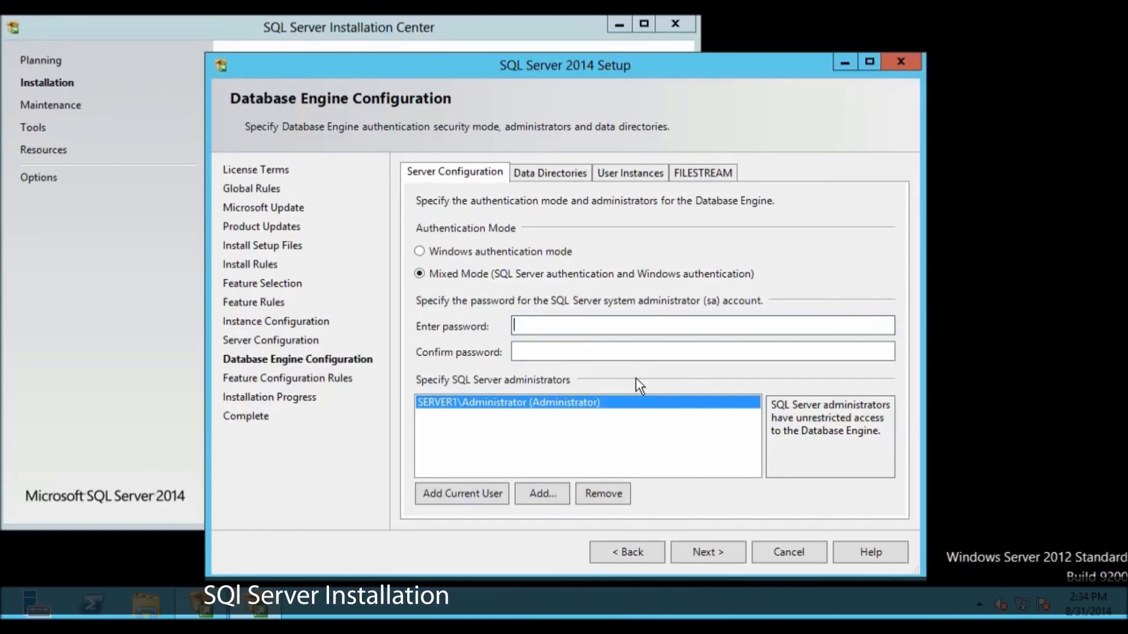
{"action": "type", "text": "••••••••••••••"}
{"action": "key", "text": "Tab"}
{"action": "type", "text": "•••••••••••"}
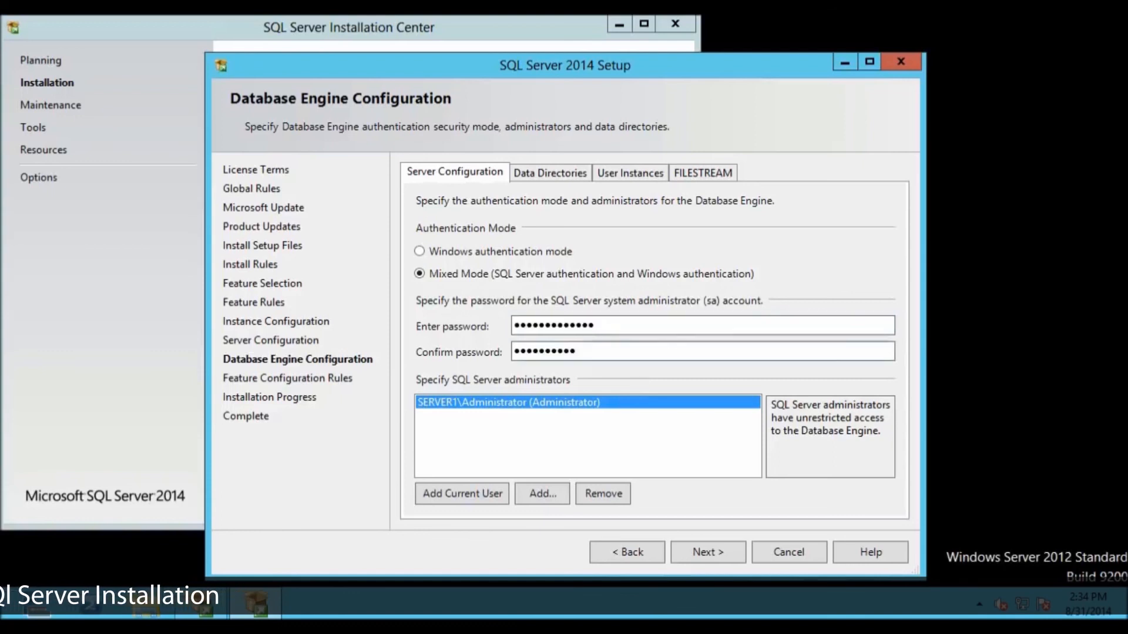
{"action": "type", "text": "••"}
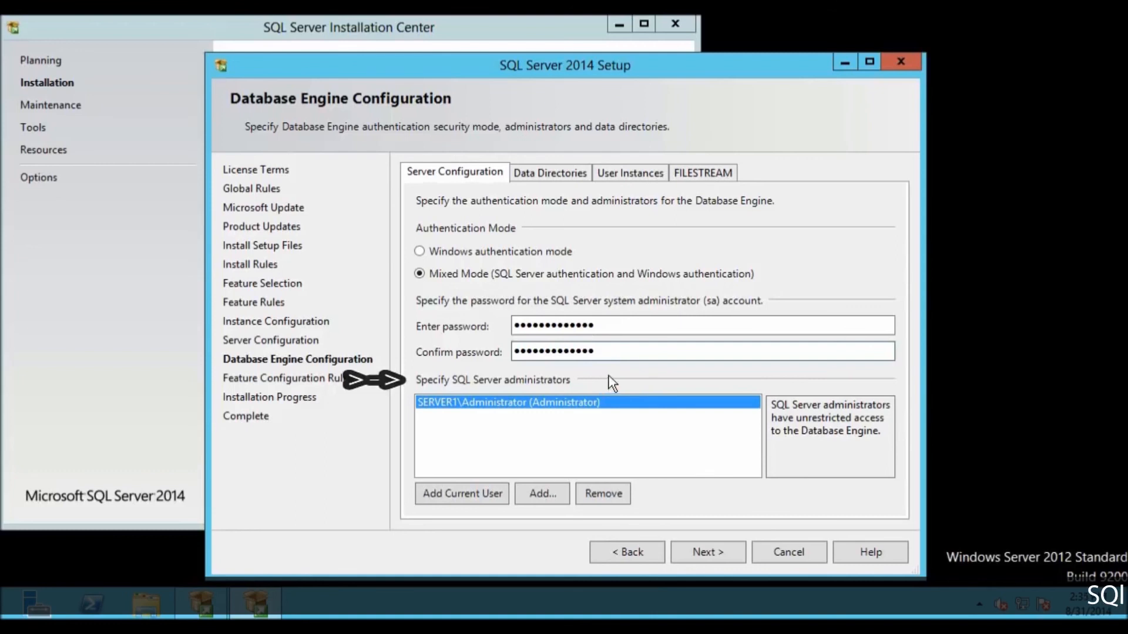
{"action": "left_click", "coordinate": [706, 549]}
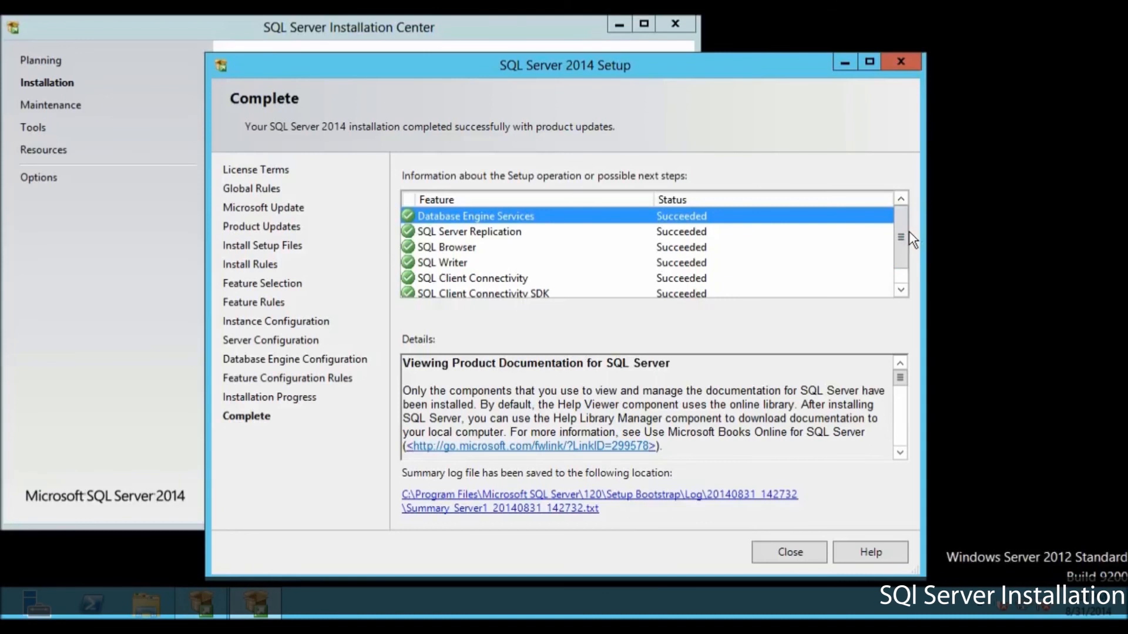
Step: Review the installed features' status list, and close the finished setup wizard and the SQL Server Installation Center
{"action": "scroll", "coordinate": [904, 247], "scroll_direction": "down", "scroll_amount": 1}
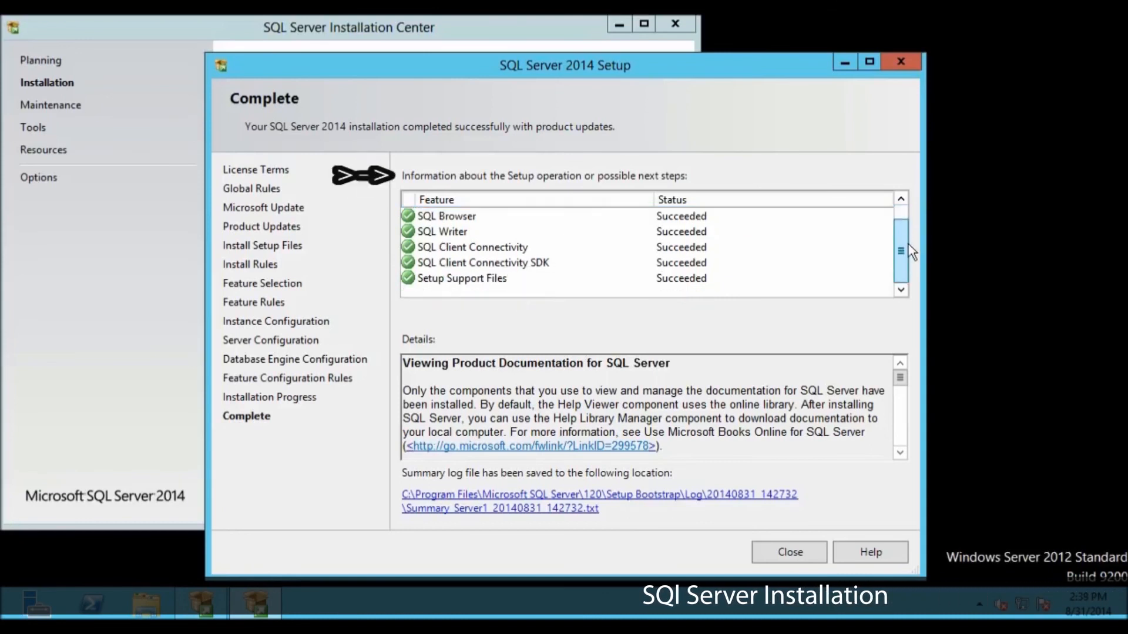
{"action": "scroll", "coordinate": [910, 235], "scroll_direction": "up", "scroll_amount": 1}
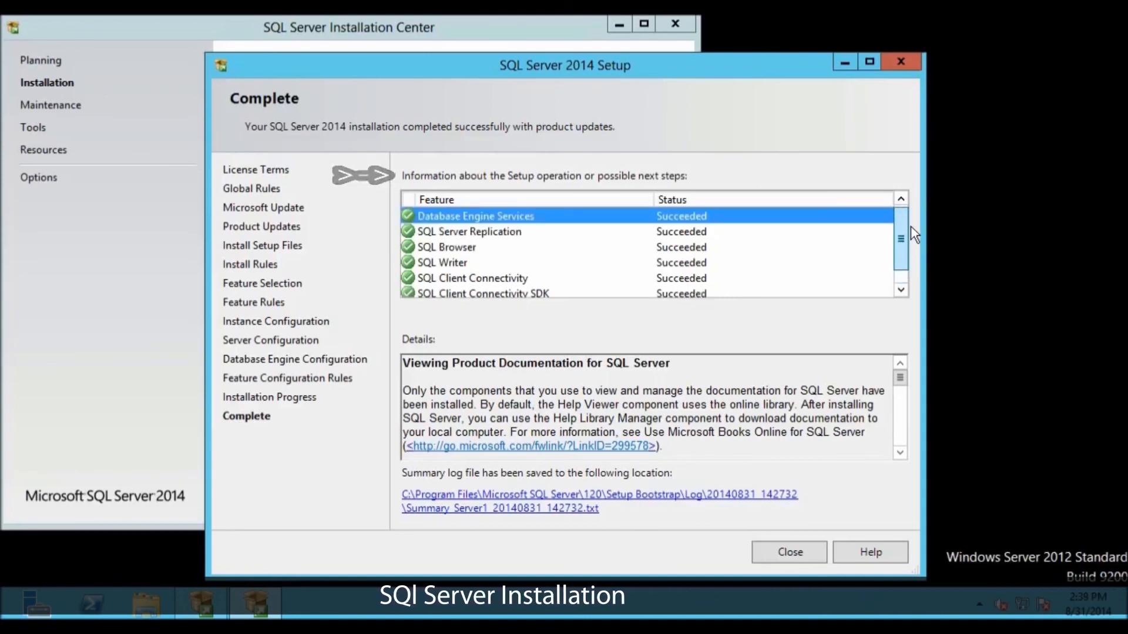
{"action": "left_click", "coordinate": [790, 552]}
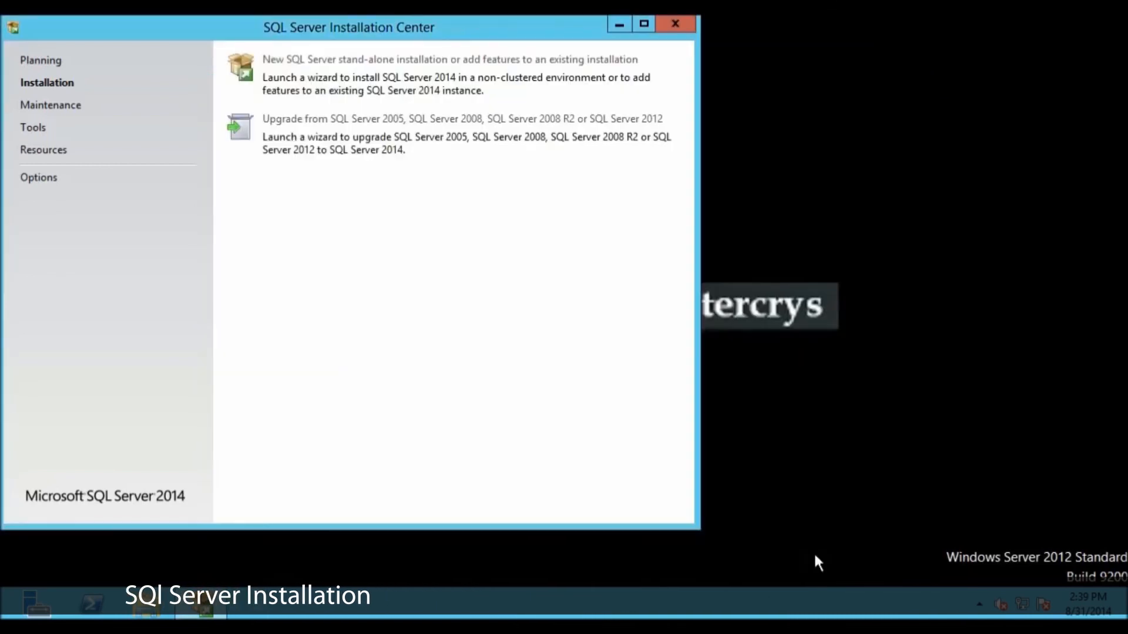
{"action": "left_click", "coordinate": [675, 23]}
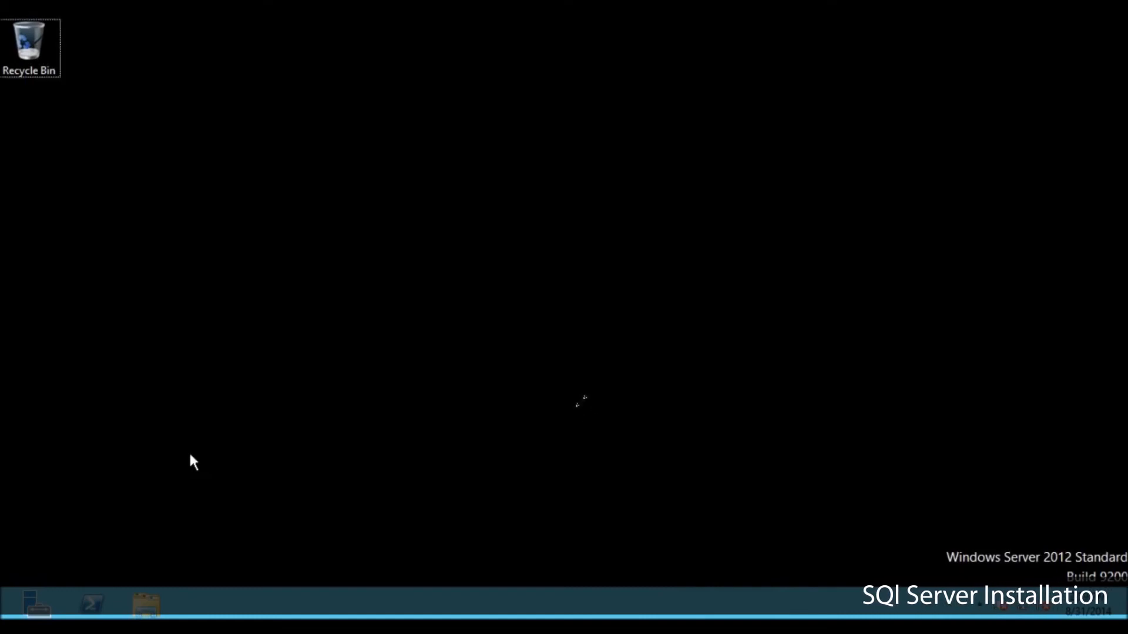
Step: Open SQL Server 2014 Configuration Manager and check the state of the SQL Server services, widening the columns to read their full names
{"action": "key", "text": "super"}
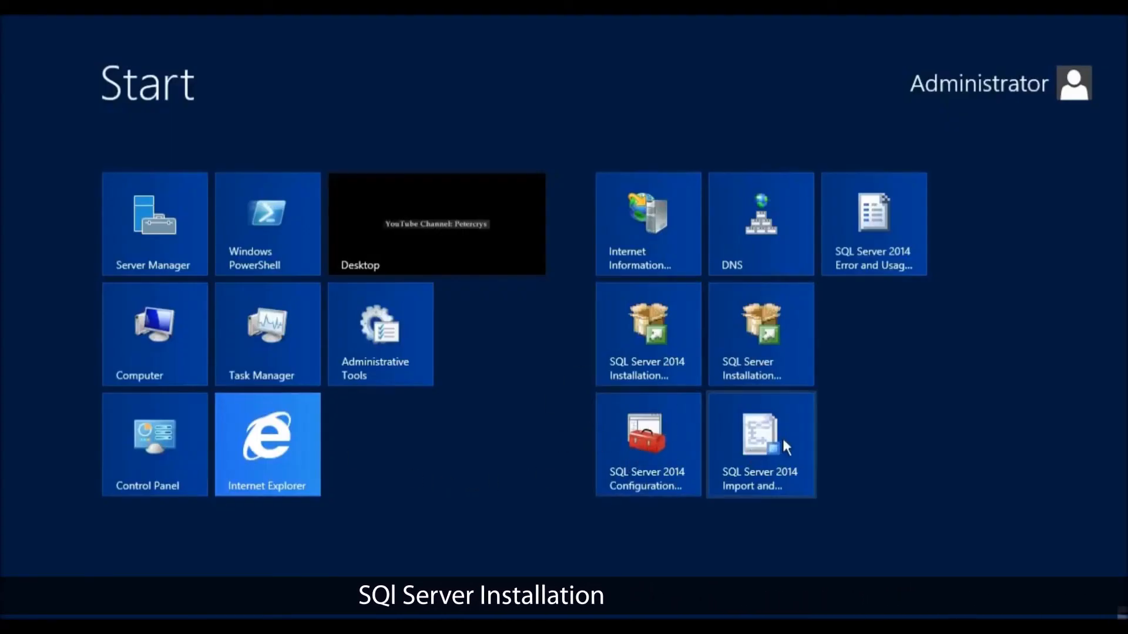
{"action": "left_click", "coordinate": [647, 447]}
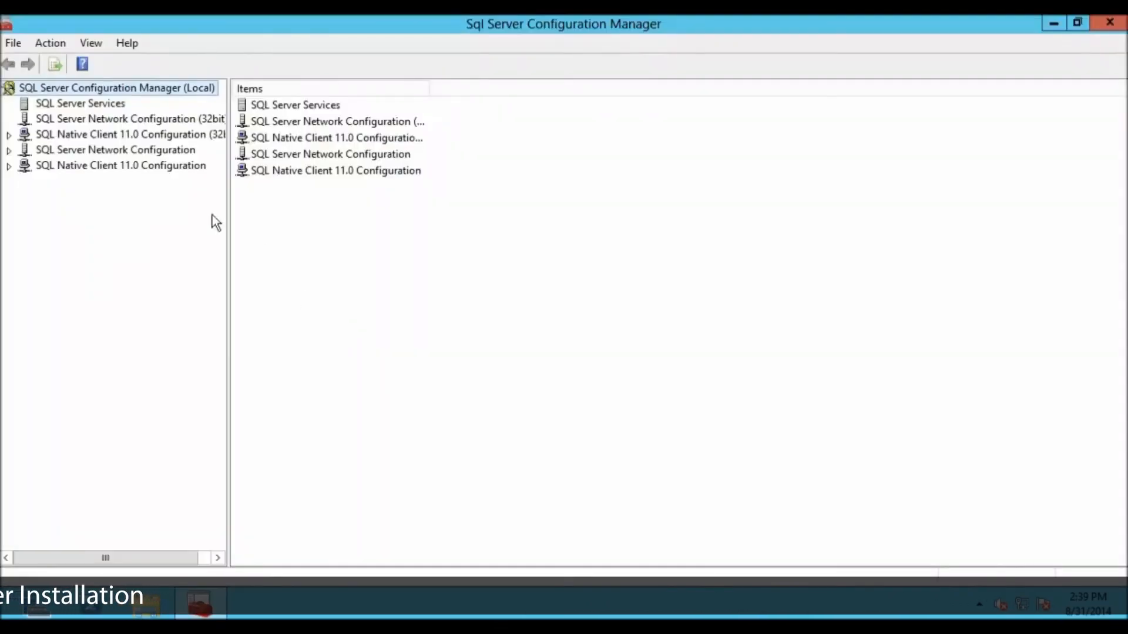
{"action": "left_click", "coordinate": [100, 106]}
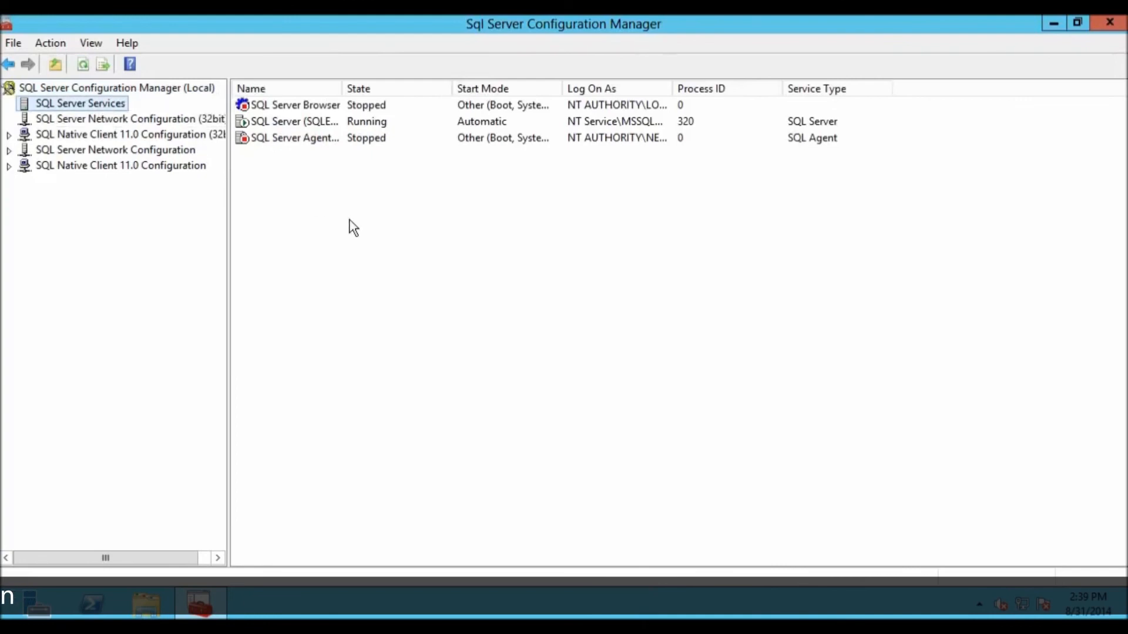
{"action": "left_click_drag", "start_coordinate": [352, 84], "coordinate": [466, 84]}
{"action": "left_click", "coordinate": [352, 125]}
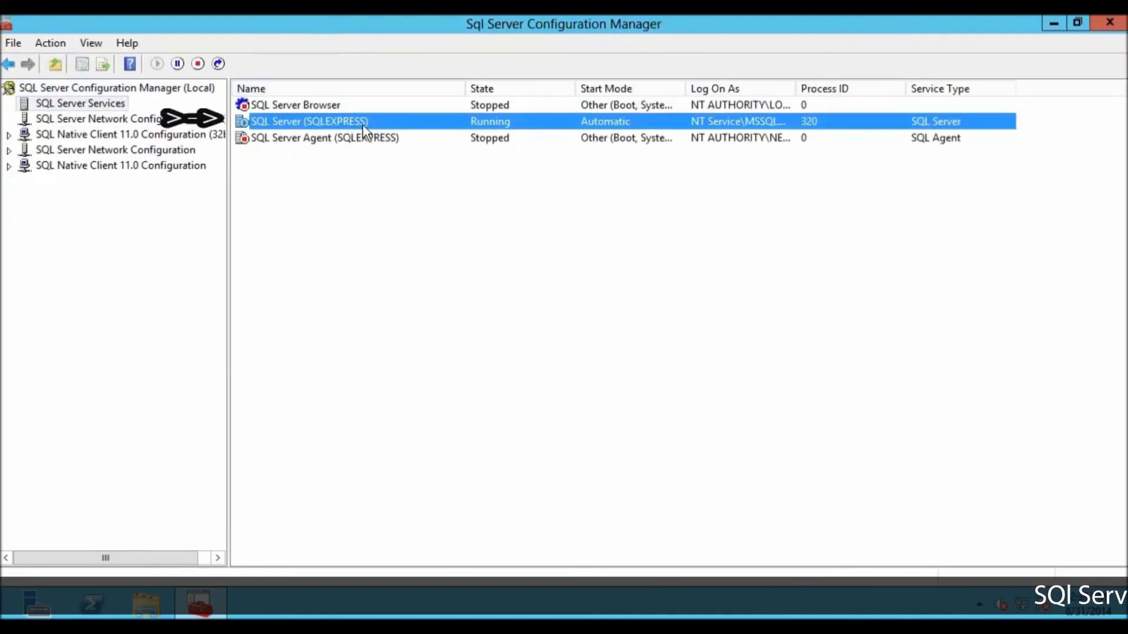
{"action": "left_click_drag", "start_coordinate": [795, 88], "coordinate": [884, 89]}
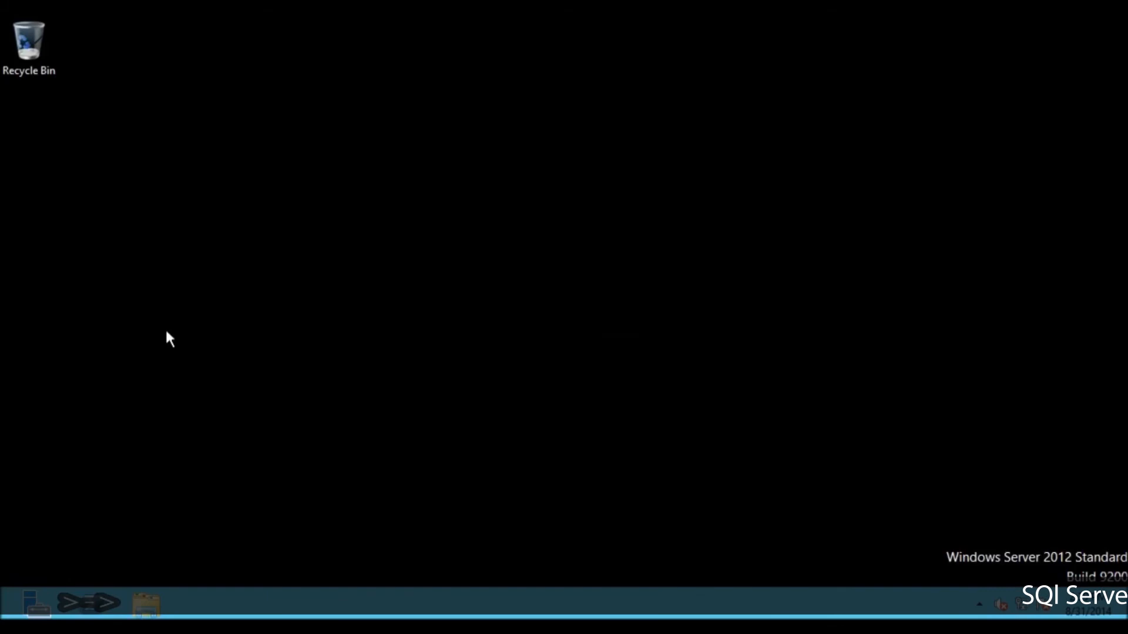
Step: Run SQLManagementStudio_x64_ENU from the Downloads folder, extract it to the default directory, and close the Downloads window
{"action": "left_click", "coordinate": [146, 605]}
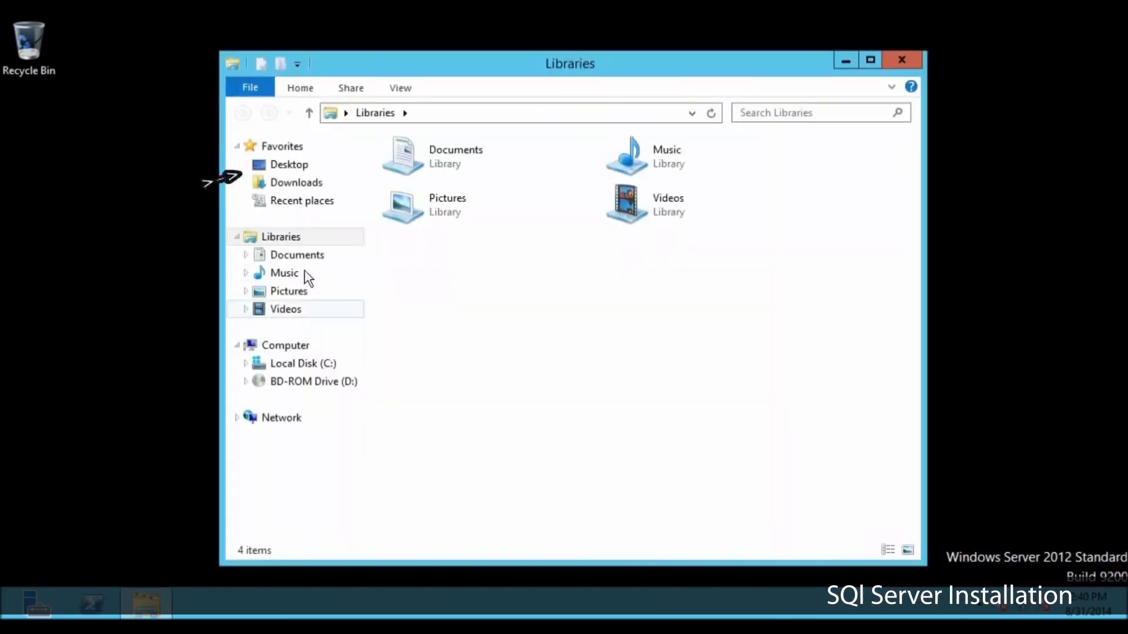
{"action": "left_click", "coordinate": [312, 188]}
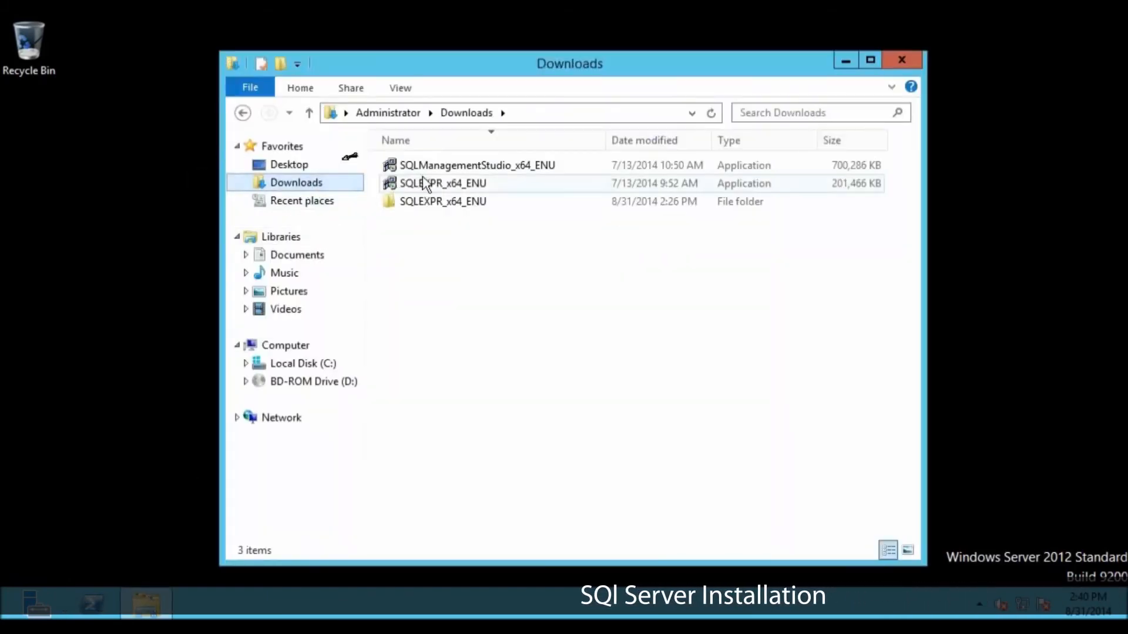
{"action": "left_click", "coordinate": [475, 167]}
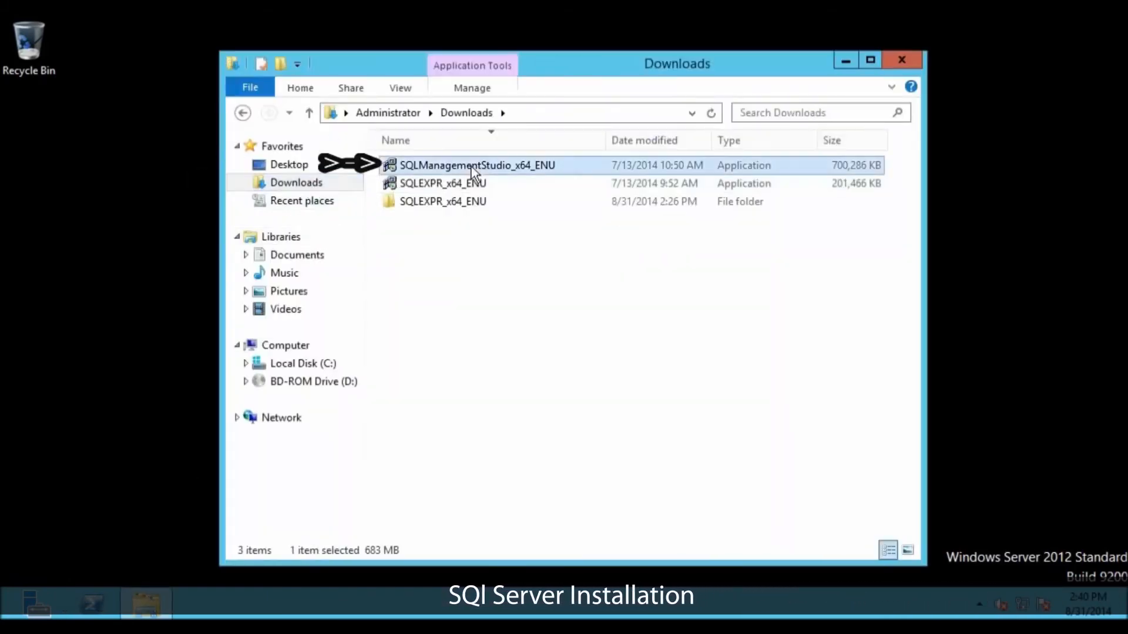
{"action": "double_click", "coordinate": [513, 165]}
{"action": "left_click_drag", "start_coordinate": [578, 302], "coordinate": [688, 301]}
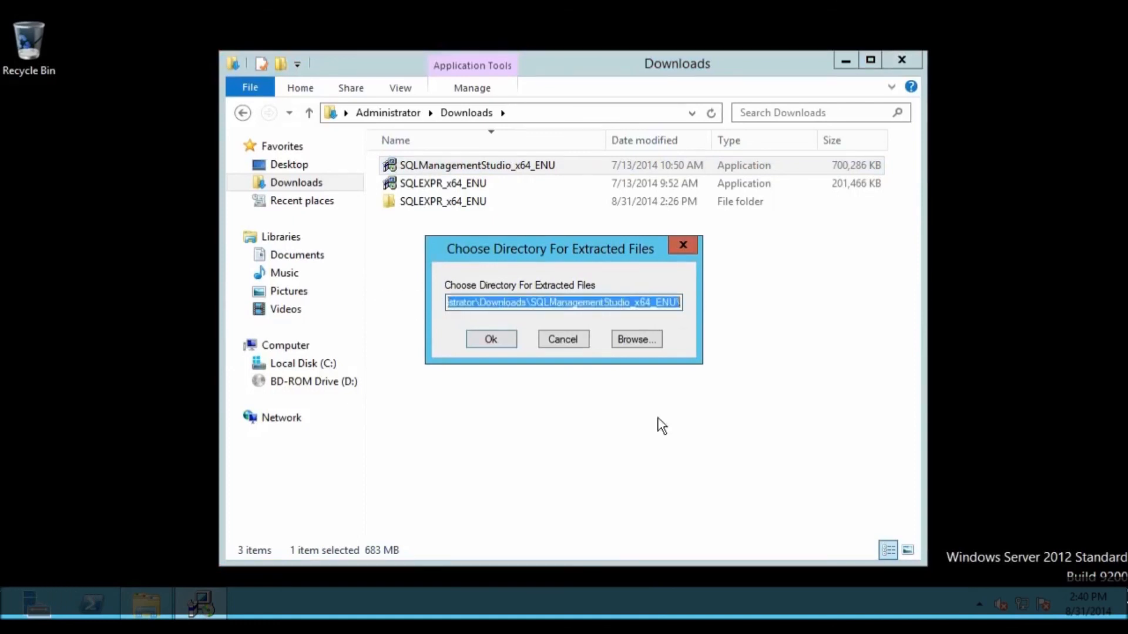
{"action": "left_click", "coordinate": [491, 339]}
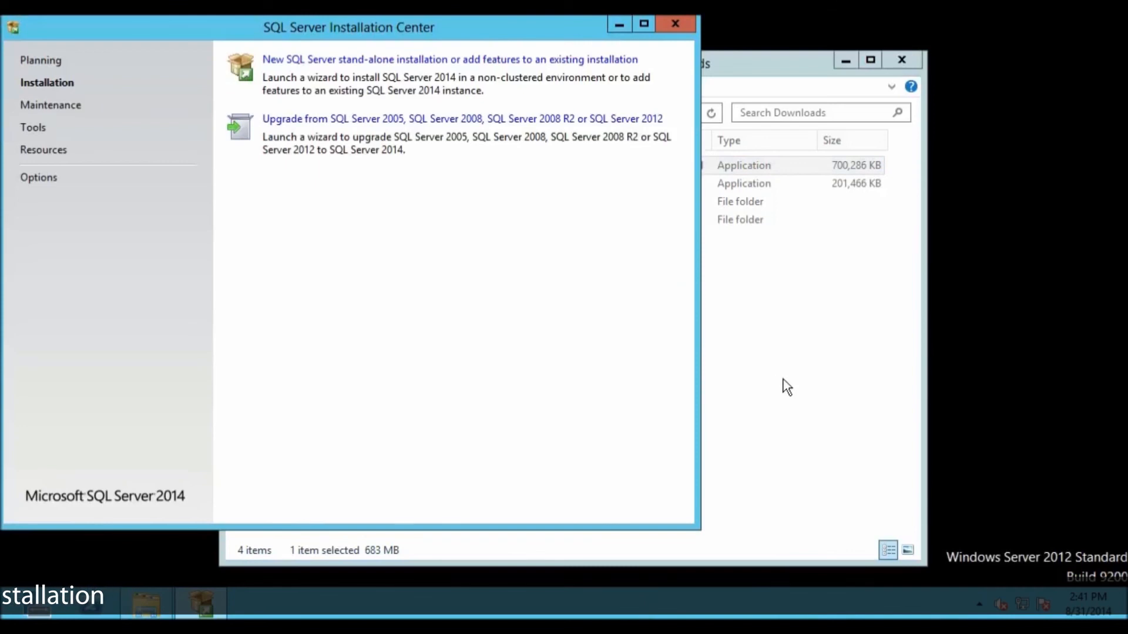
{"action": "left_click", "coordinate": [787, 388]}
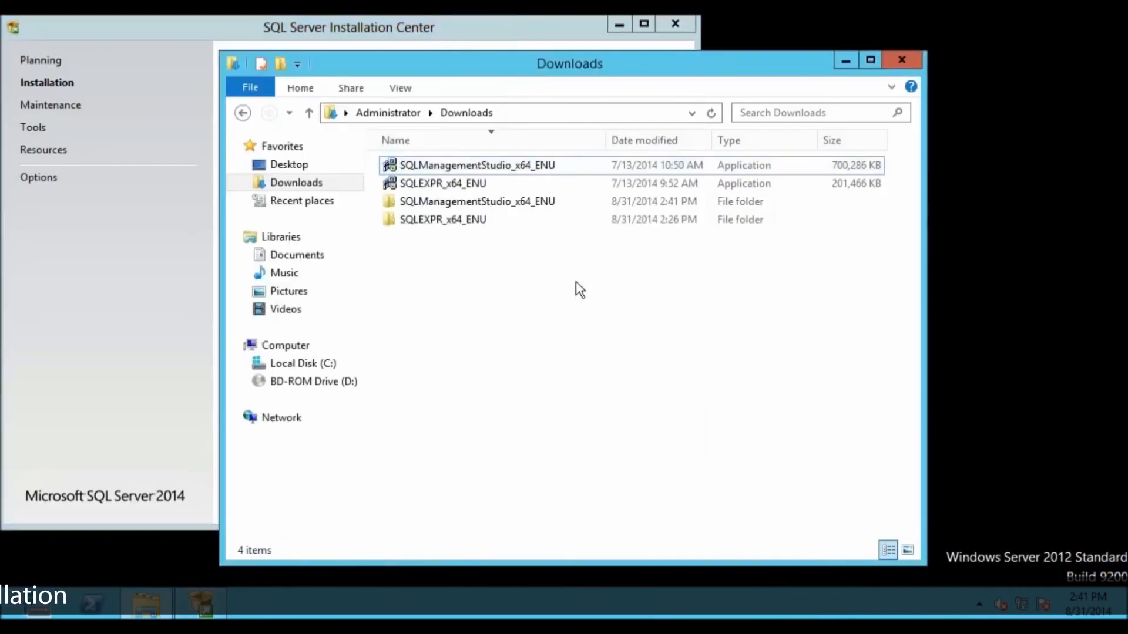
{"action": "left_click", "coordinate": [905, 61]}
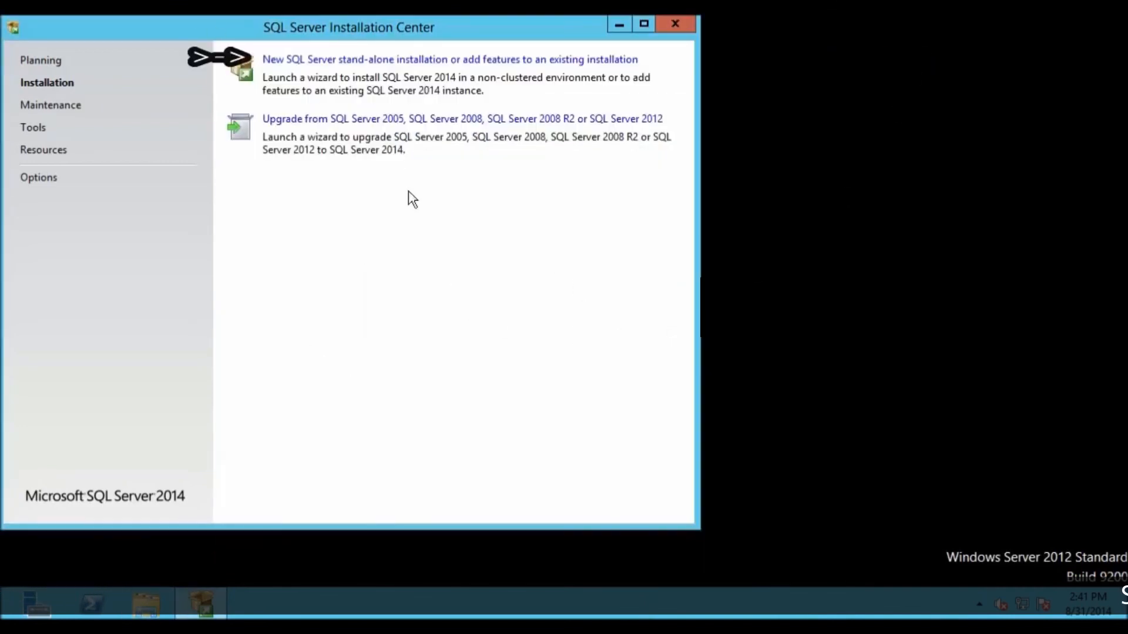
Step: Start a new SQL Server stand-alone installation, continue past the product updates, and keep the option to perform a new installation
{"action": "left_click", "coordinate": [330, 60]}
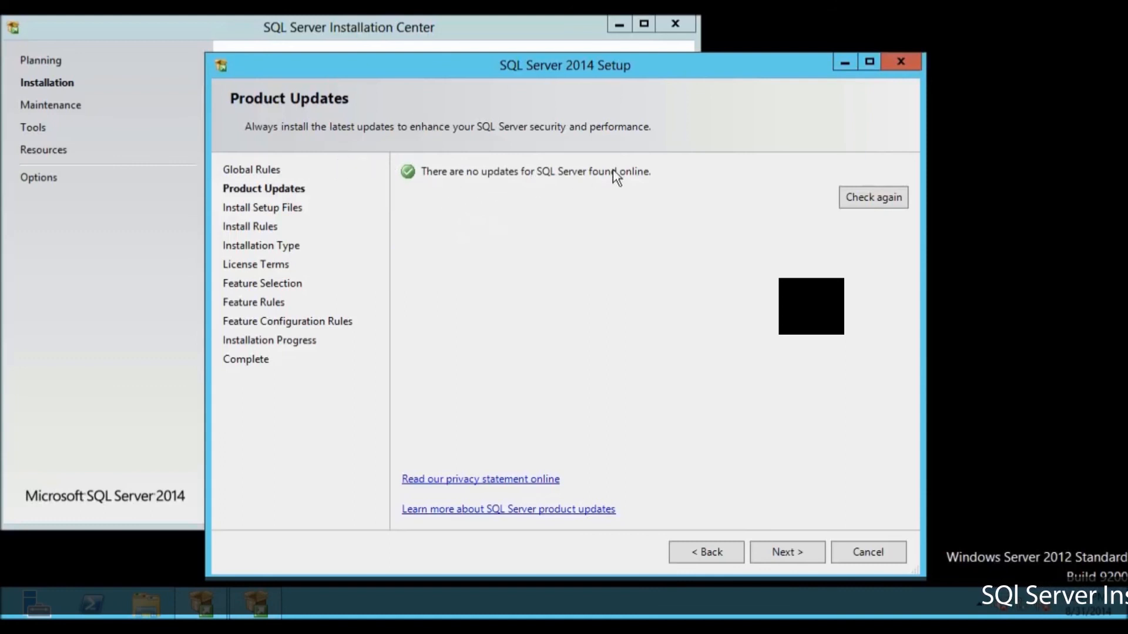
{"action": "left_click", "coordinate": [797, 552]}
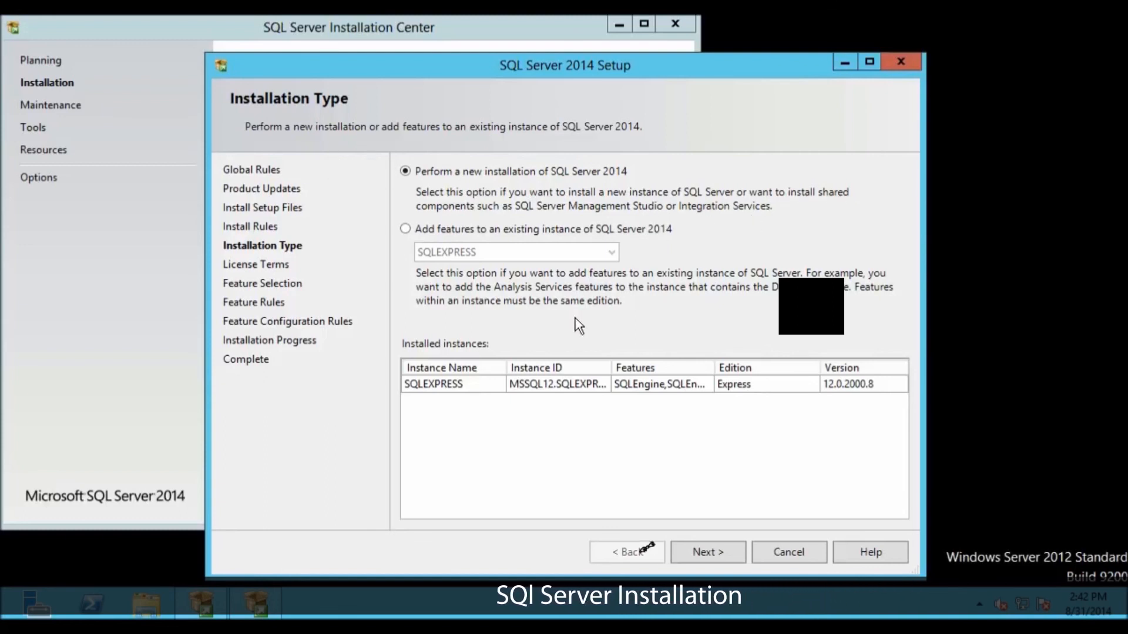
{"action": "left_click", "coordinate": [703, 545]}
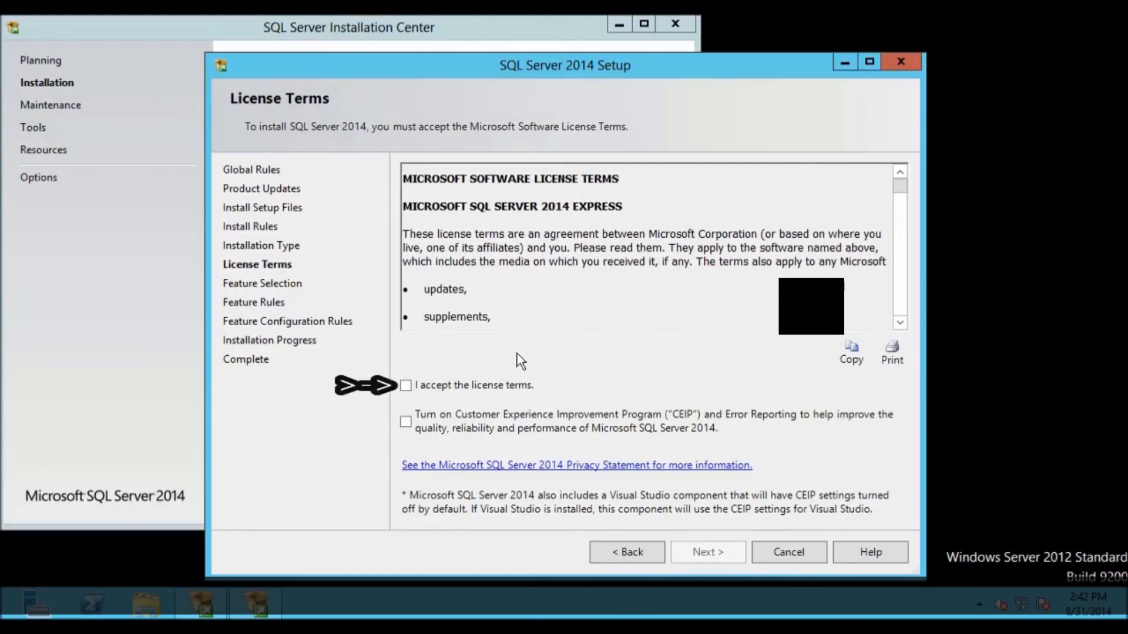
Step: Accept the license terms with the Customer Experience Improvement Program turned on, and install the preselected shared features, including Management Tools - Complete
{"action": "left_click", "coordinate": [473, 385]}
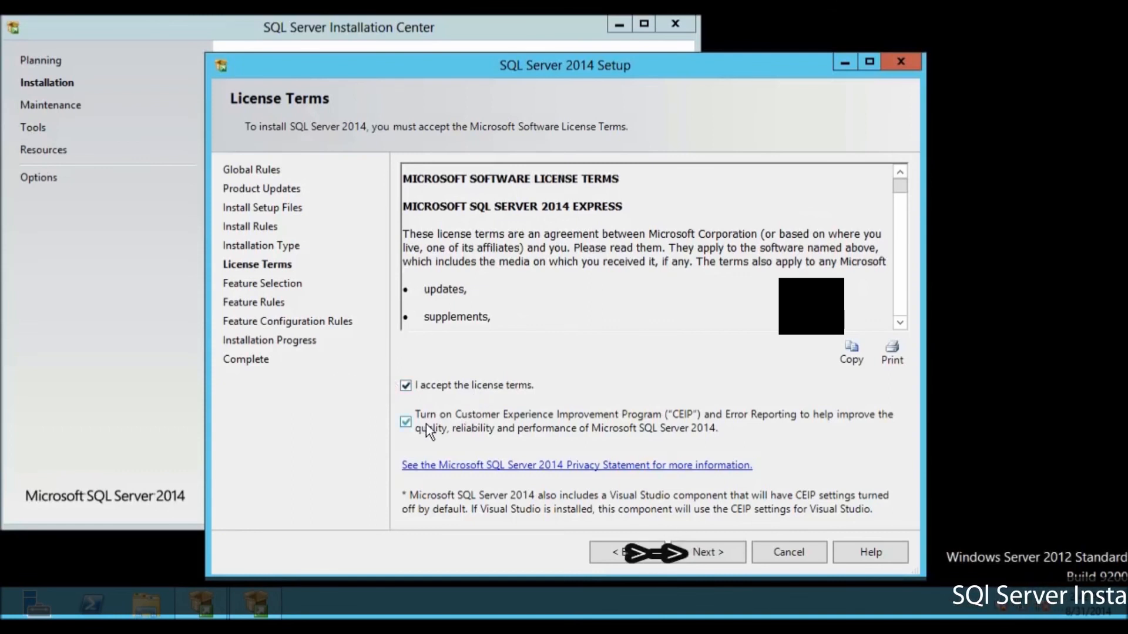
{"action": "left_click", "coordinate": [703, 551]}
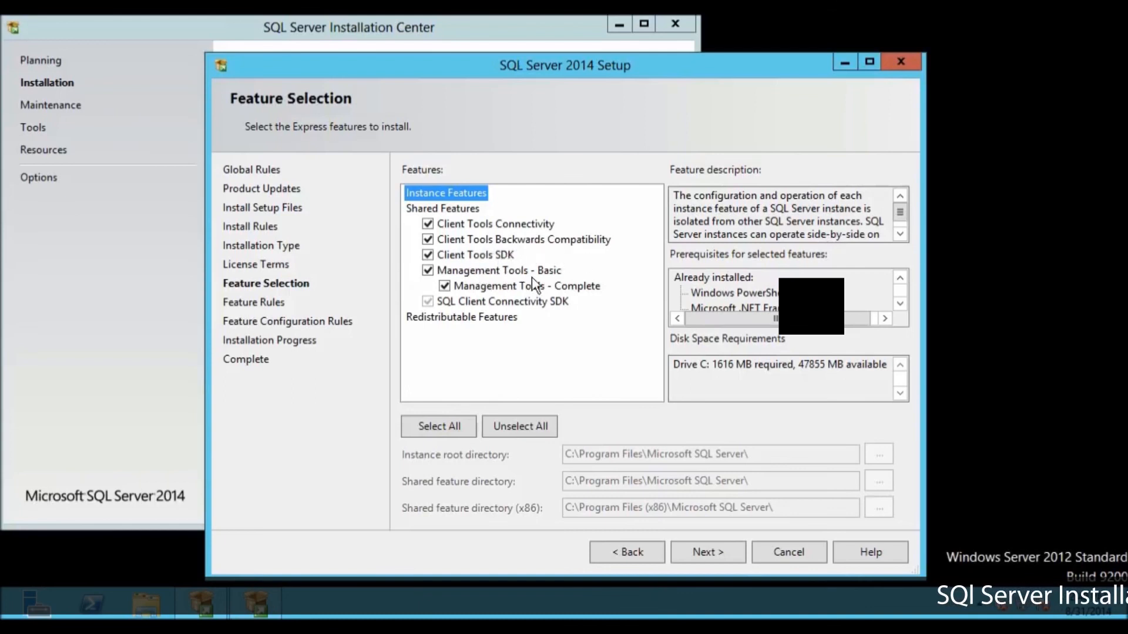
{"action": "left_click", "coordinate": [699, 558]}
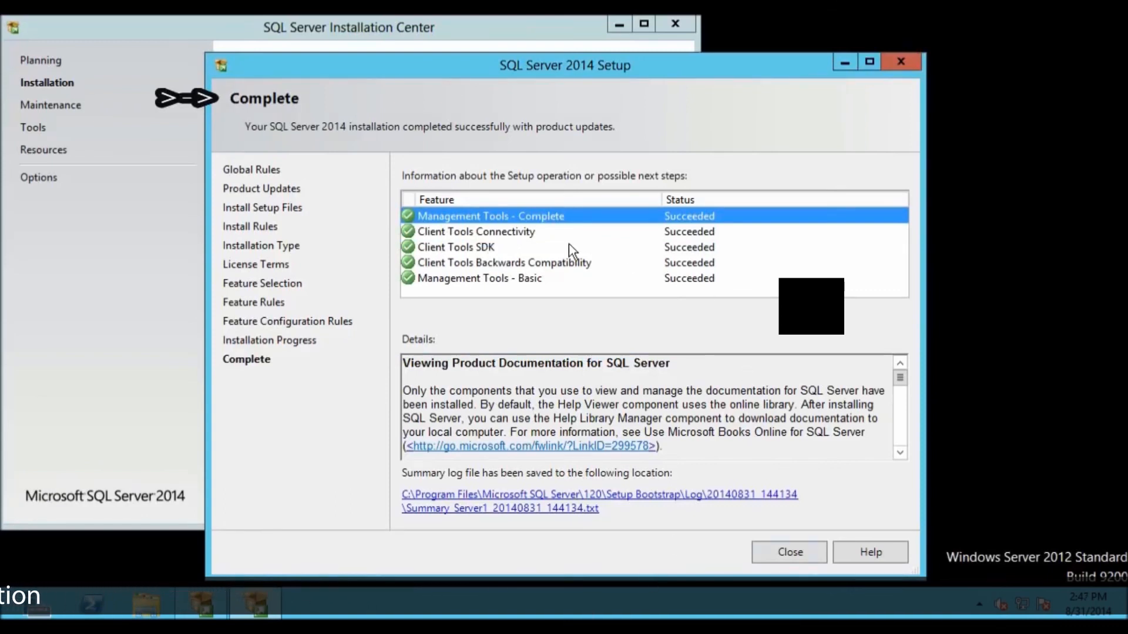
Step: Review the status of each installed management and client tools feature, and close the setup wizard and the Installation Center
{"action": "left_click", "coordinate": [552, 234]}
{"action": "left_click", "coordinate": [553, 249]}
{"action": "left_click", "coordinate": [552, 264]}
{"action": "left_click", "coordinate": [552, 277]}
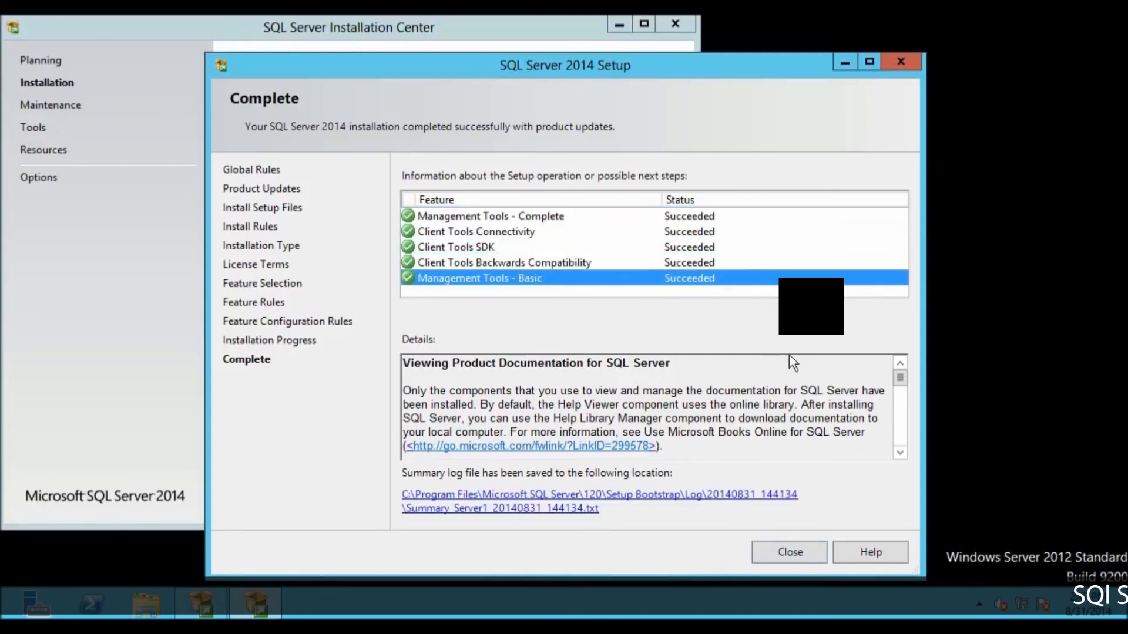
{"action": "left_click", "coordinate": [790, 550]}
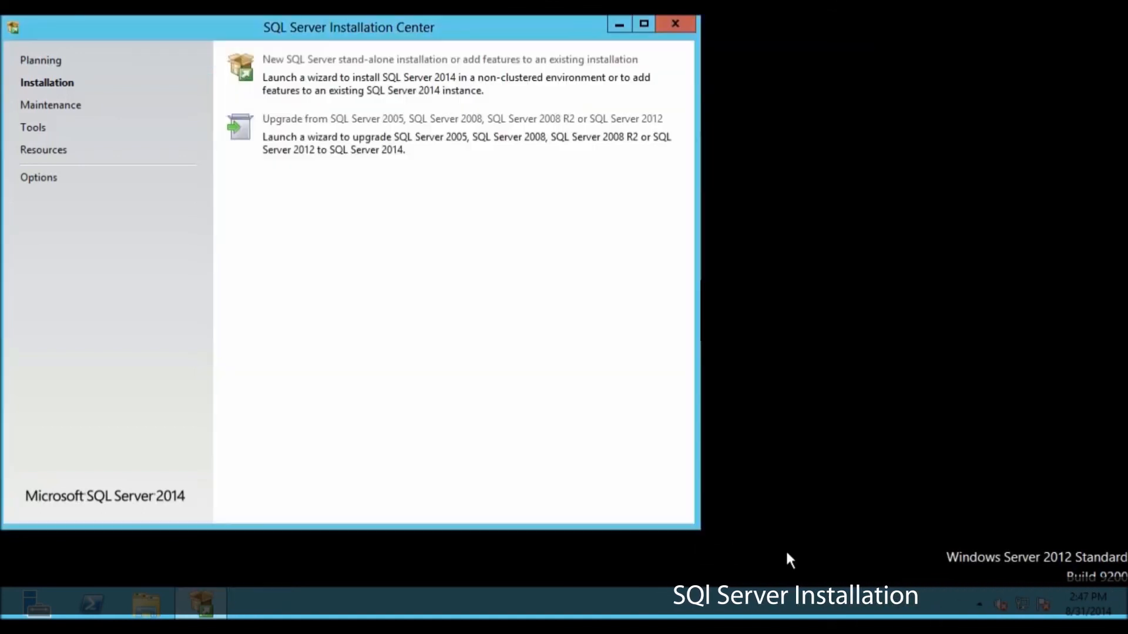
{"action": "left_click", "coordinate": [681, 29]}
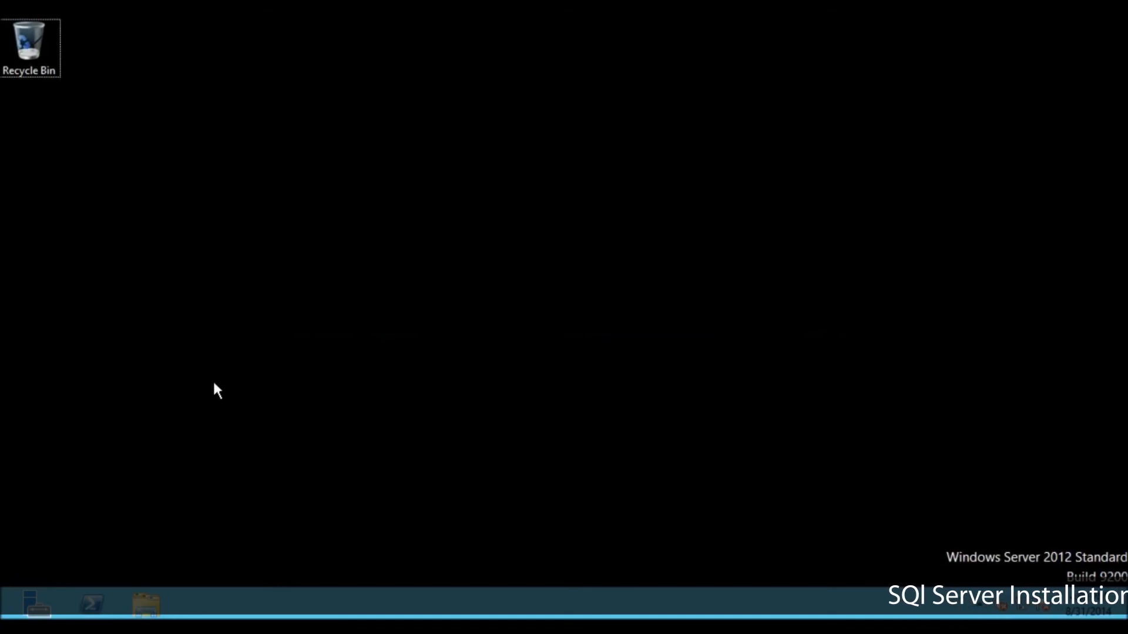
Step: Launch SQL Server 2014 Management Studio and put the focus on the server name in the server connection dialog
{"action": "key", "text": "super"}
{"action": "scroll", "coordinate": [327, 392], "scroll_direction": "down", "scroll_amount": 2}
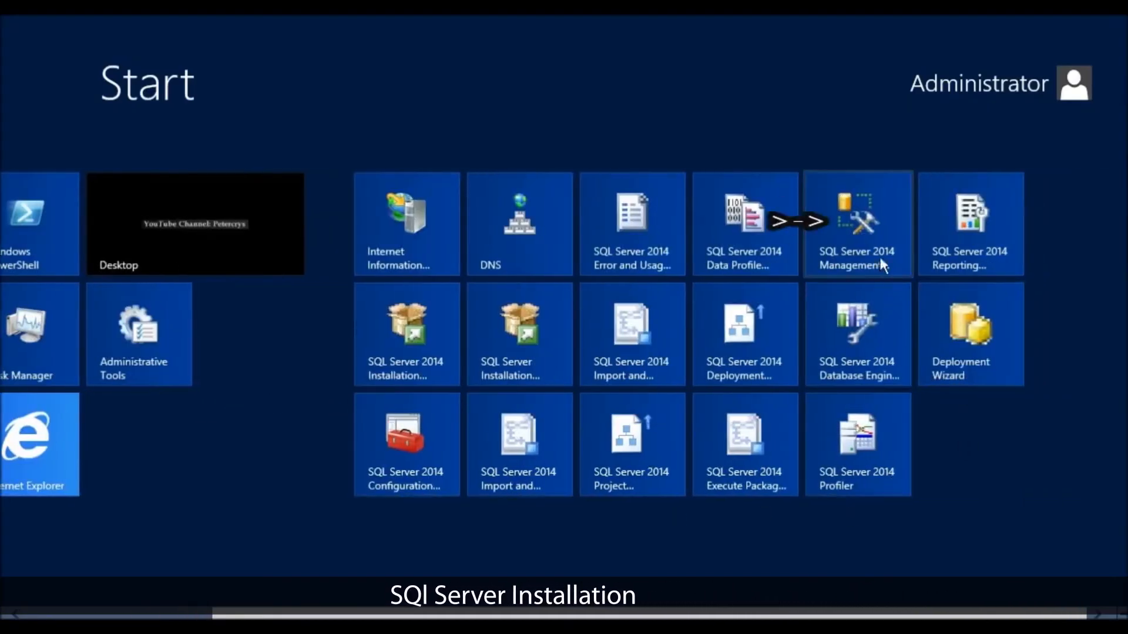
{"action": "left_click", "coordinate": [865, 228]}
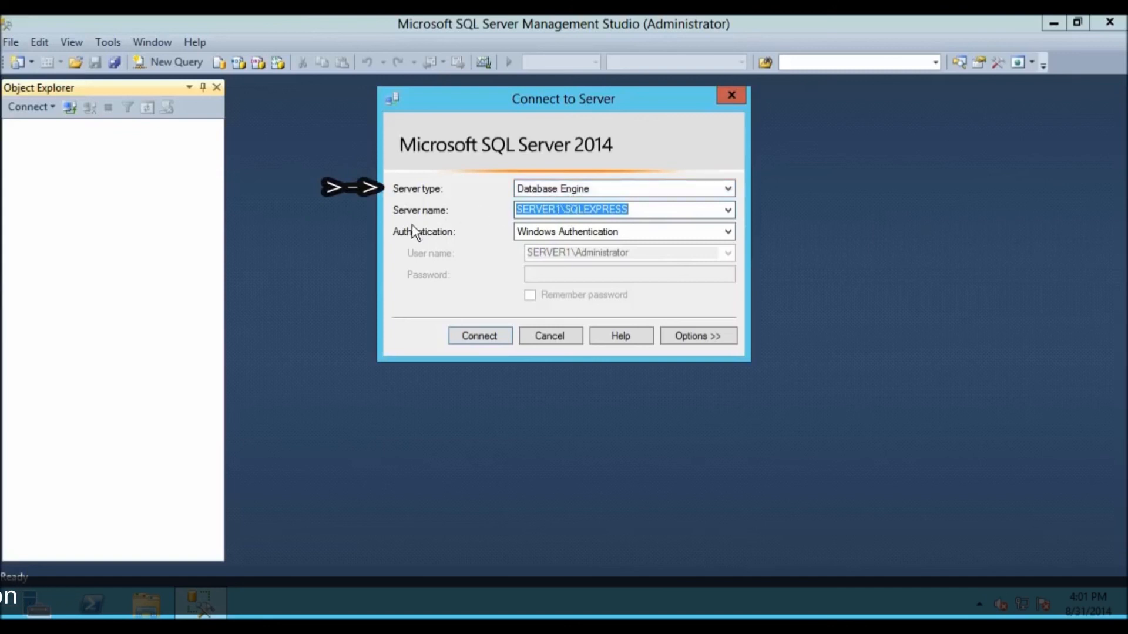
{"action": "left_click", "coordinate": [641, 208]}
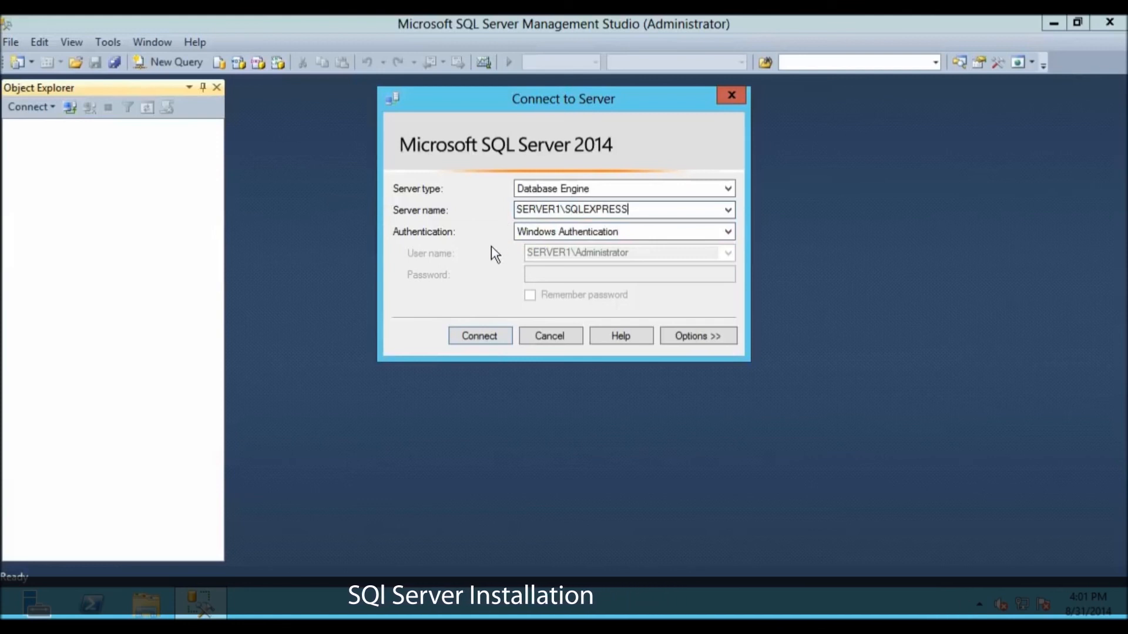
Step: Check the computer name in the system properties, and connect to the SERVER1\SQLEXPRESS Database Engine with Windows Authentication
{"action": "left_click", "coordinate": [146, 603]}
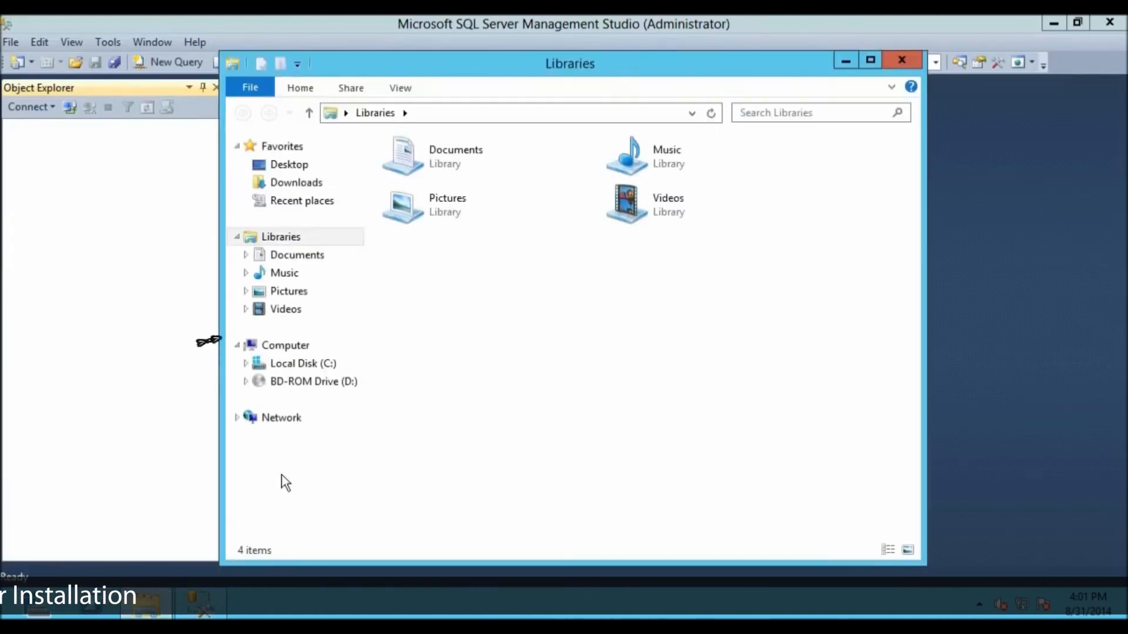
{"action": "right_click", "coordinate": [293, 358]}
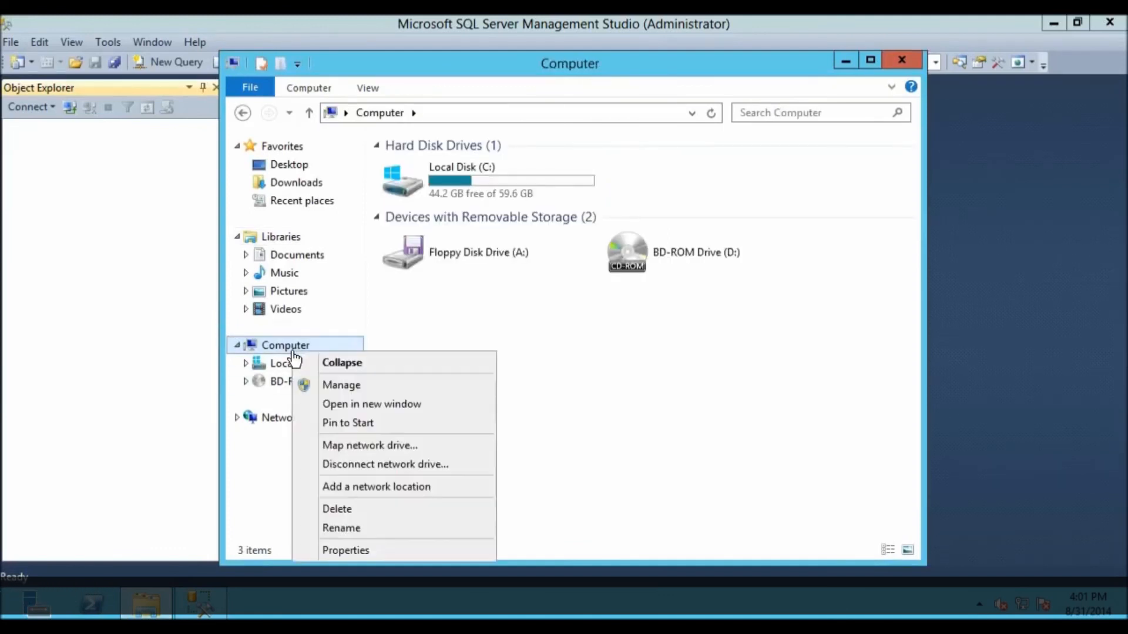
{"action": "left_click", "coordinate": [343, 552]}
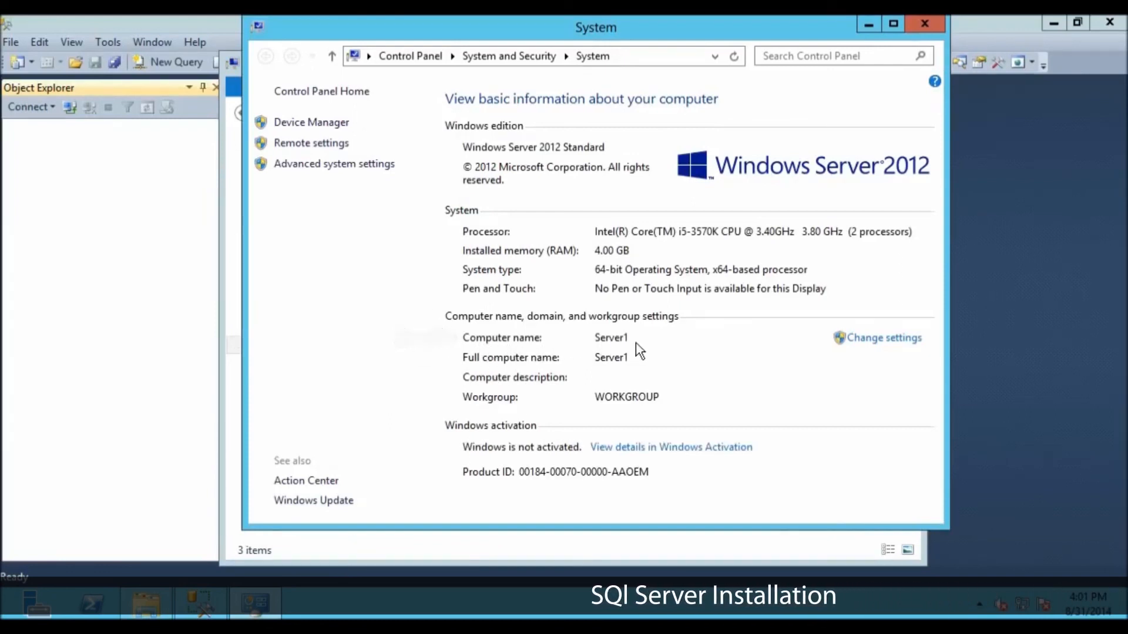
{"action": "left_click", "coordinate": [918, 27]}
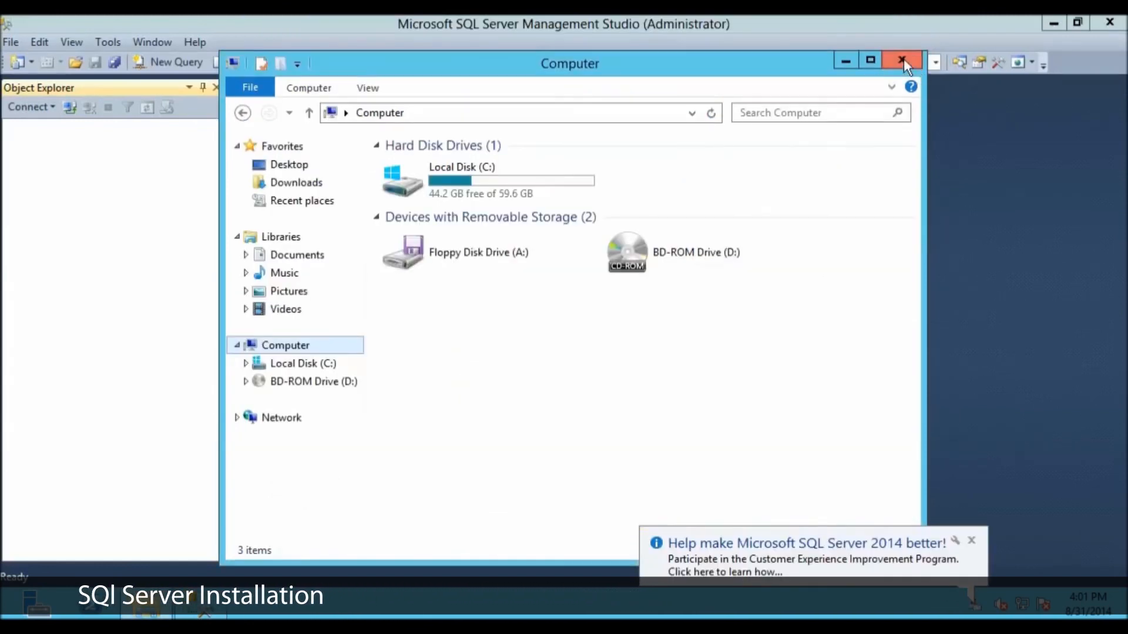
{"action": "left_click", "coordinate": [902, 60]}
{"action": "left_click", "coordinate": [565, 210]}
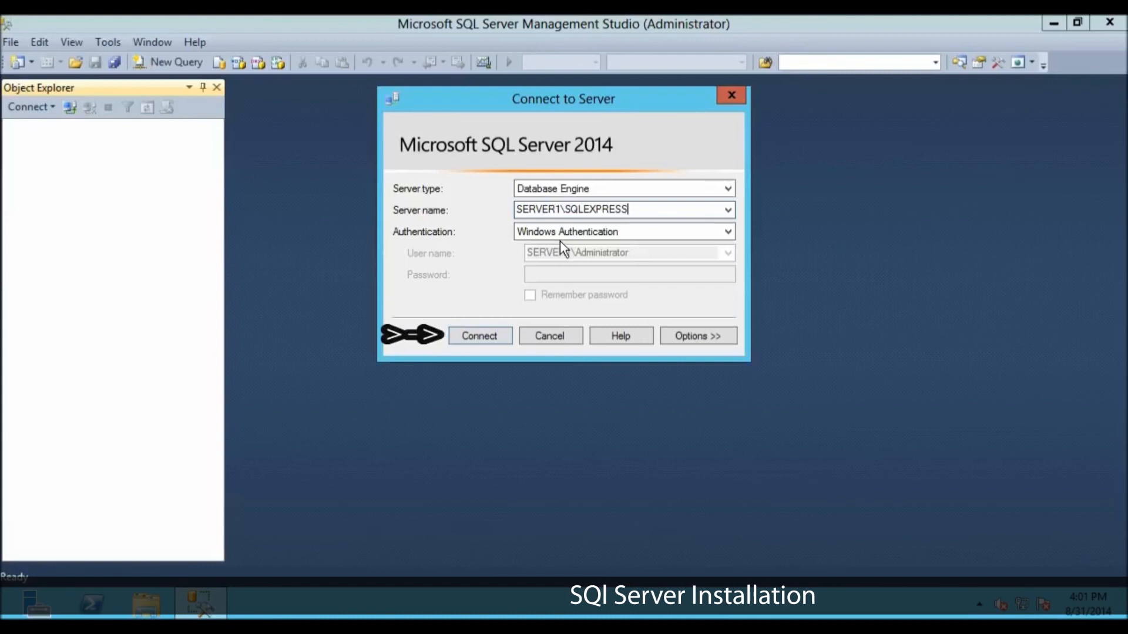
{"action": "left_click", "coordinate": [466, 336]}
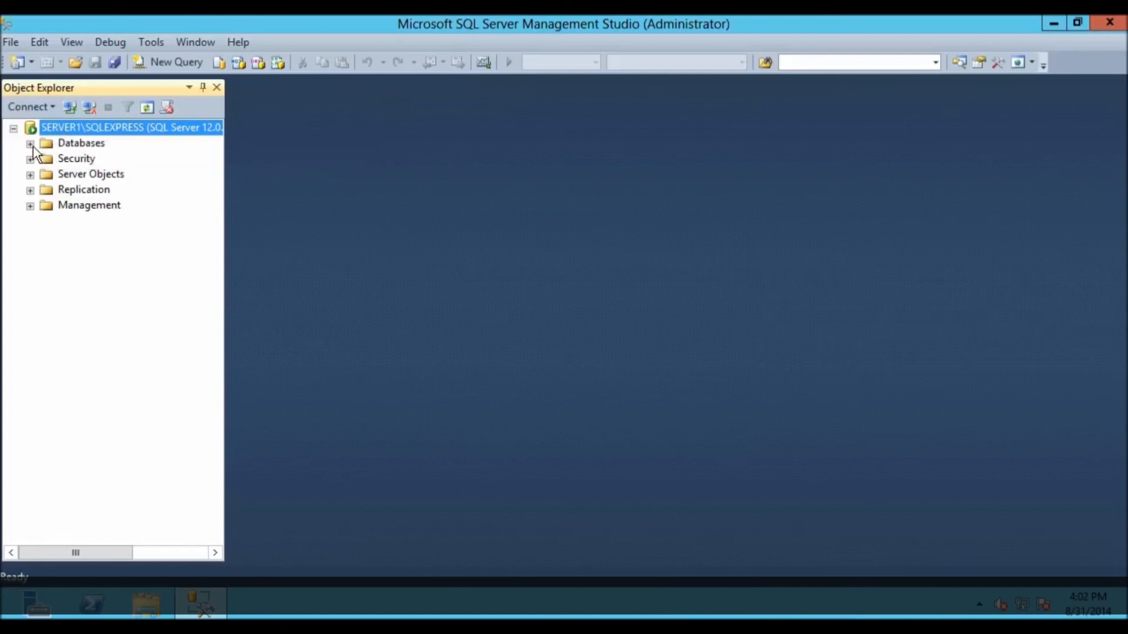
Step: Create a new database named itzoz.com with the default owner and file settings, and expand it to list its folders
{"action": "left_click", "coordinate": [78, 144]}
{"action": "right_click", "coordinate": [77, 144]}
{"action": "left_click", "coordinate": [115, 150]}
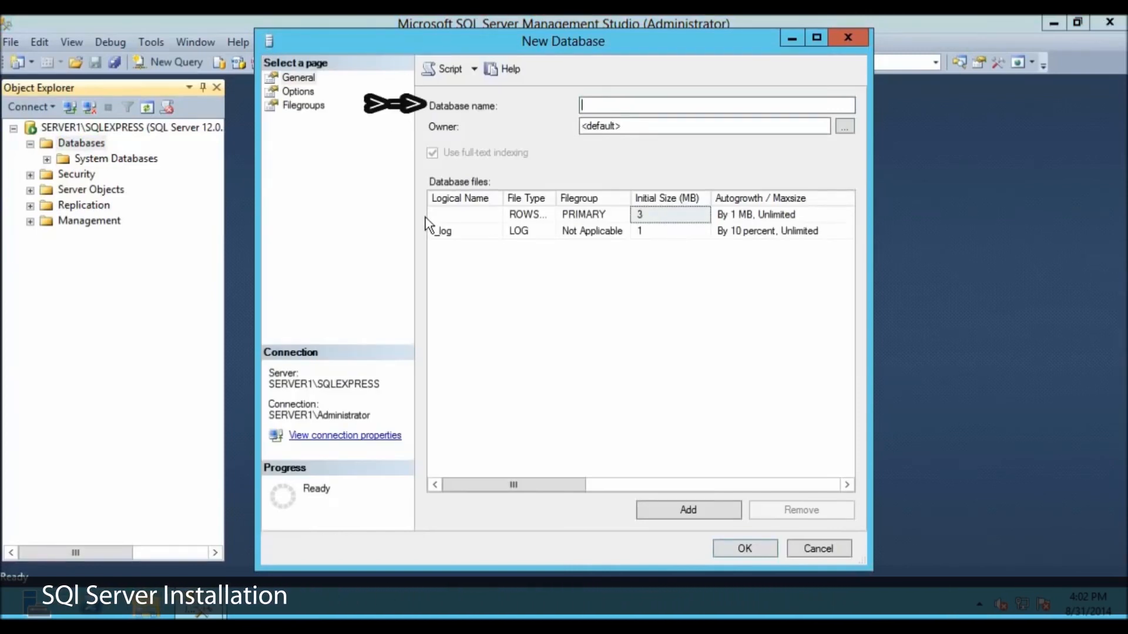
{"action": "type", "text": "itzoz.com"}
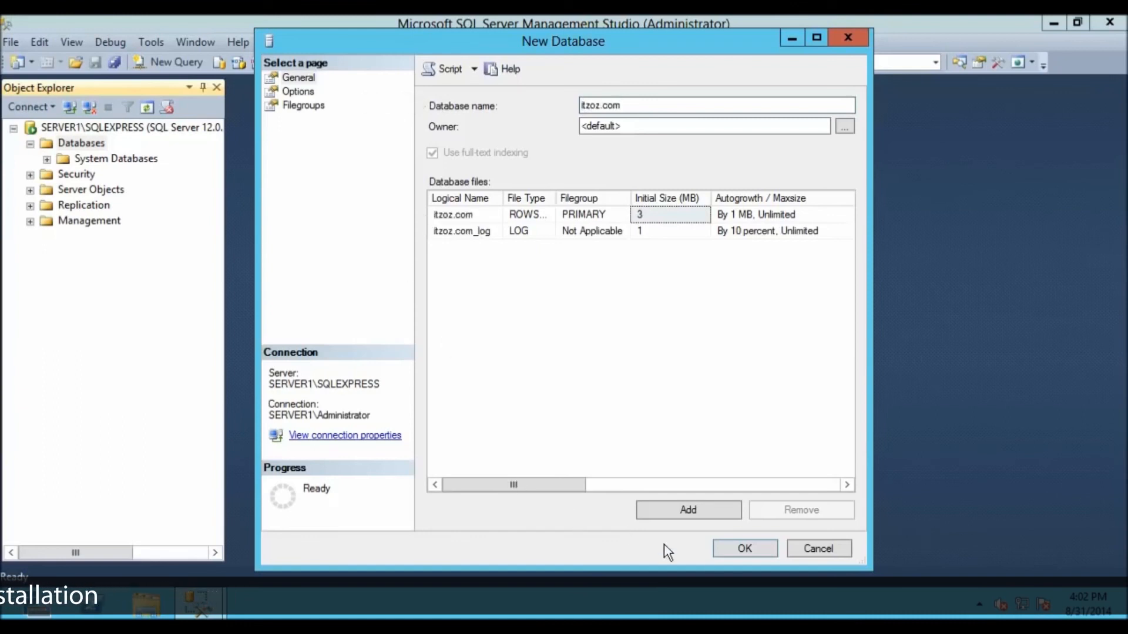
{"action": "left_click", "coordinate": [739, 558]}
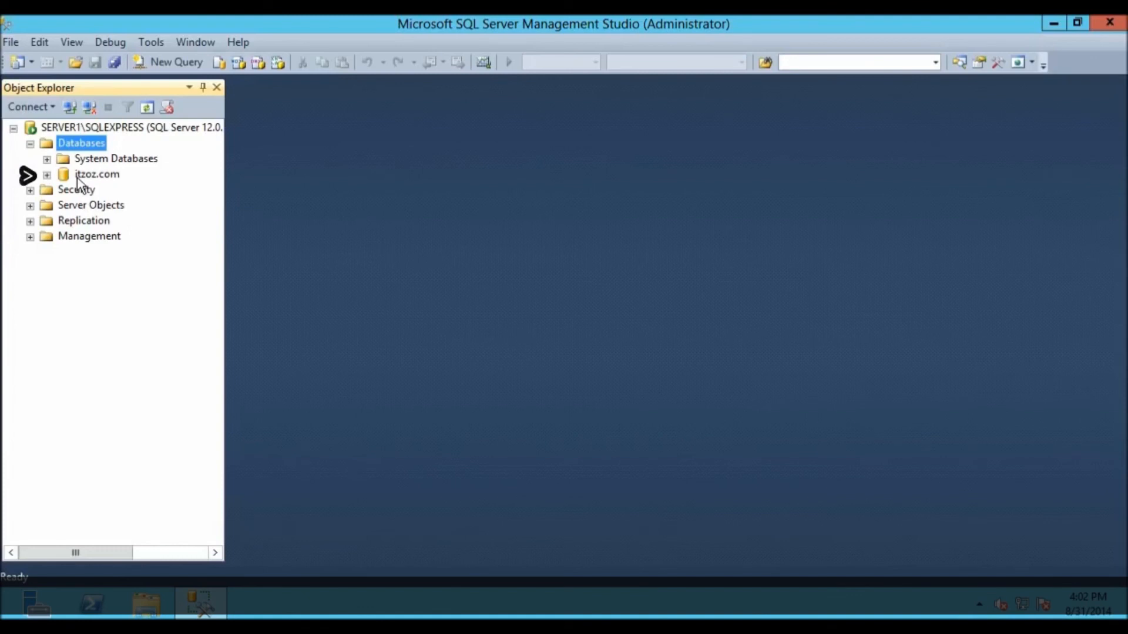
{"action": "left_click", "coordinate": [77, 176]}
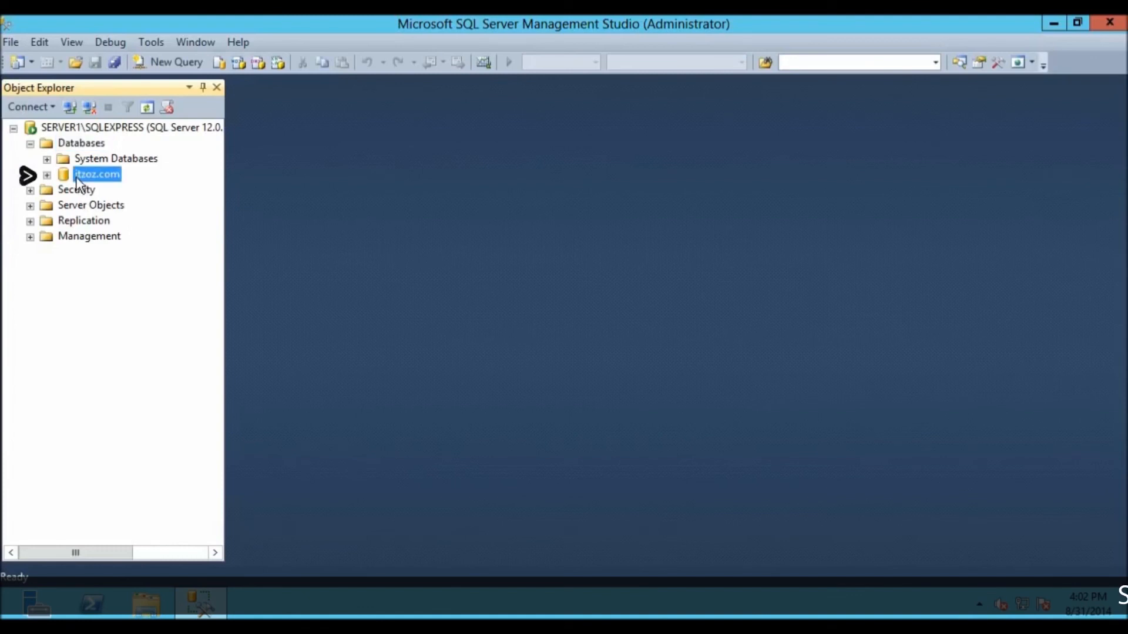
{"action": "left_click", "coordinate": [47, 175]}
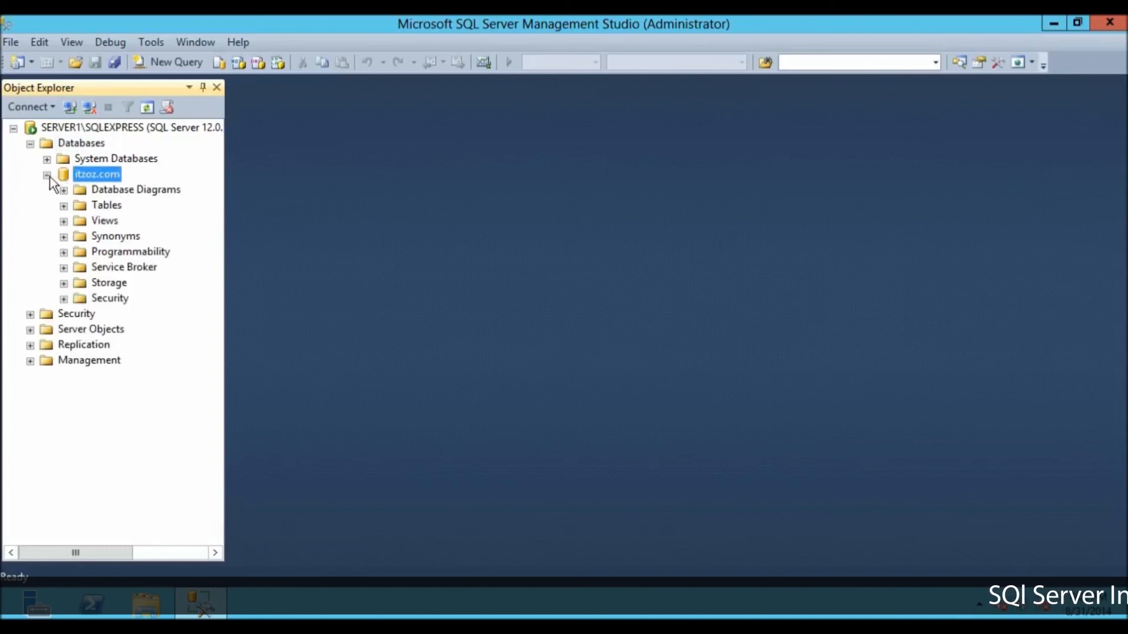
Step: Inspect the Tables folder of the itzoz.com database, and collapse the expanded Databases tree
{"action": "left_click", "coordinate": [64, 206]}
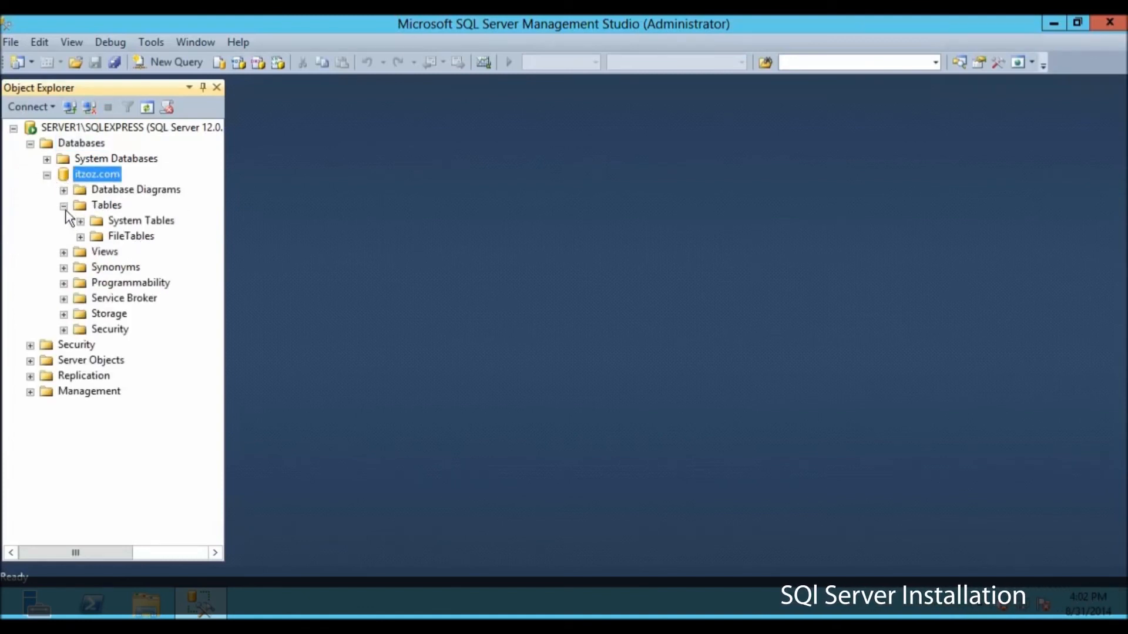
{"action": "left_click", "coordinate": [64, 206]}
{"action": "left_click", "coordinate": [47, 175]}
{"action": "left_click", "coordinate": [30, 144]}
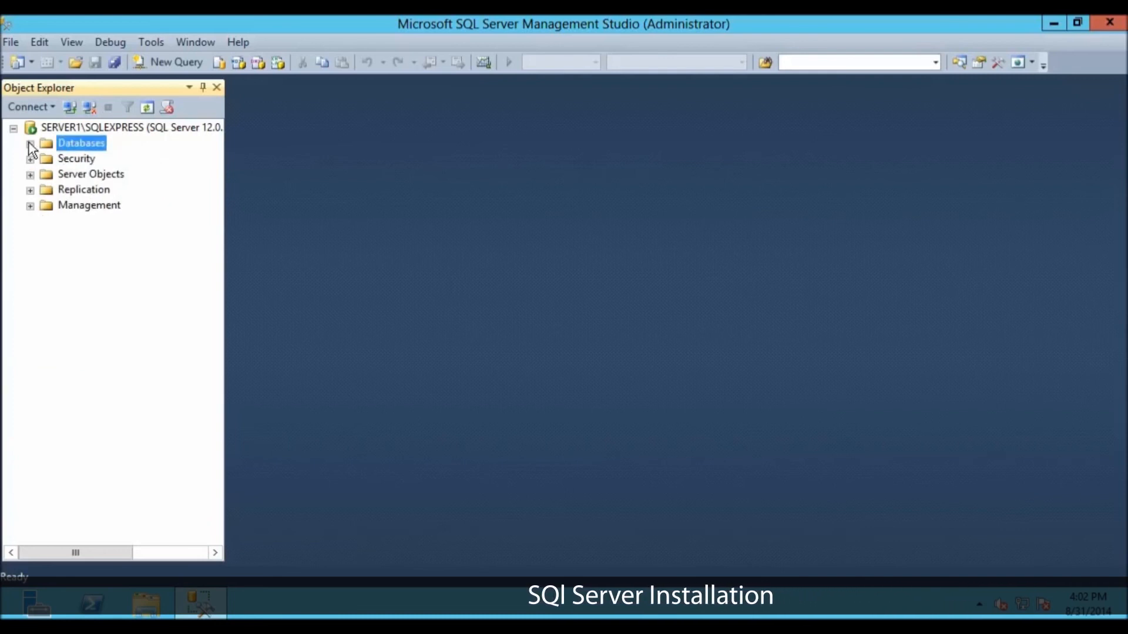
Step: Disconnect from the SERVER1\SQLEXPRESS instance and close SQL Server Management Studio
{"action": "left_click", "coordinate": [90, 108]}
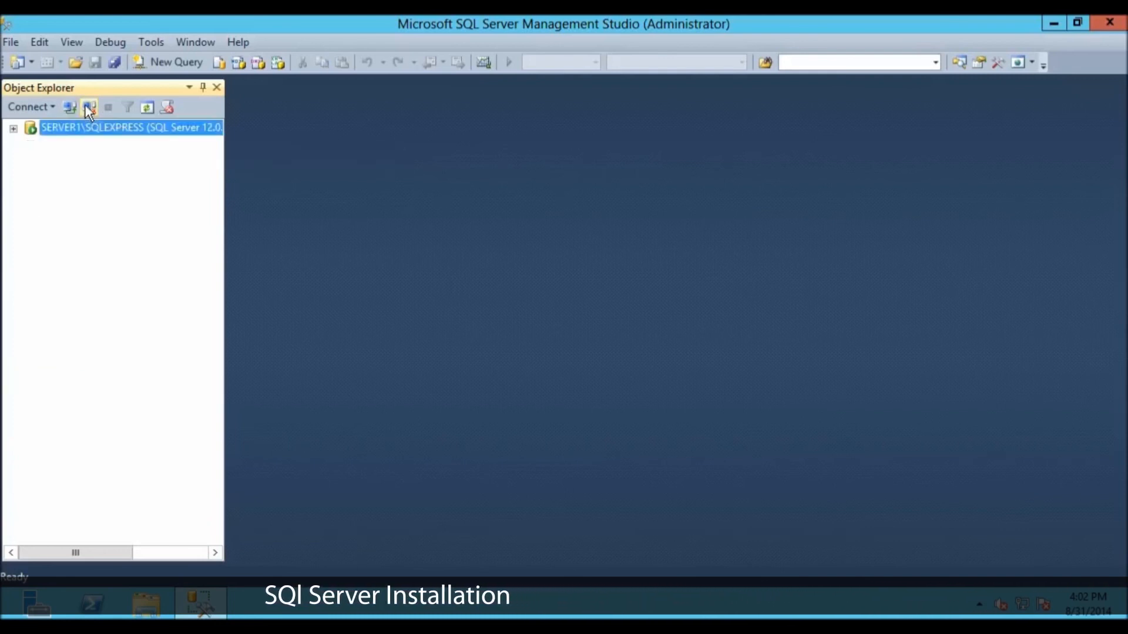
{"action": "left_click", "coordinate": [85, 104]}
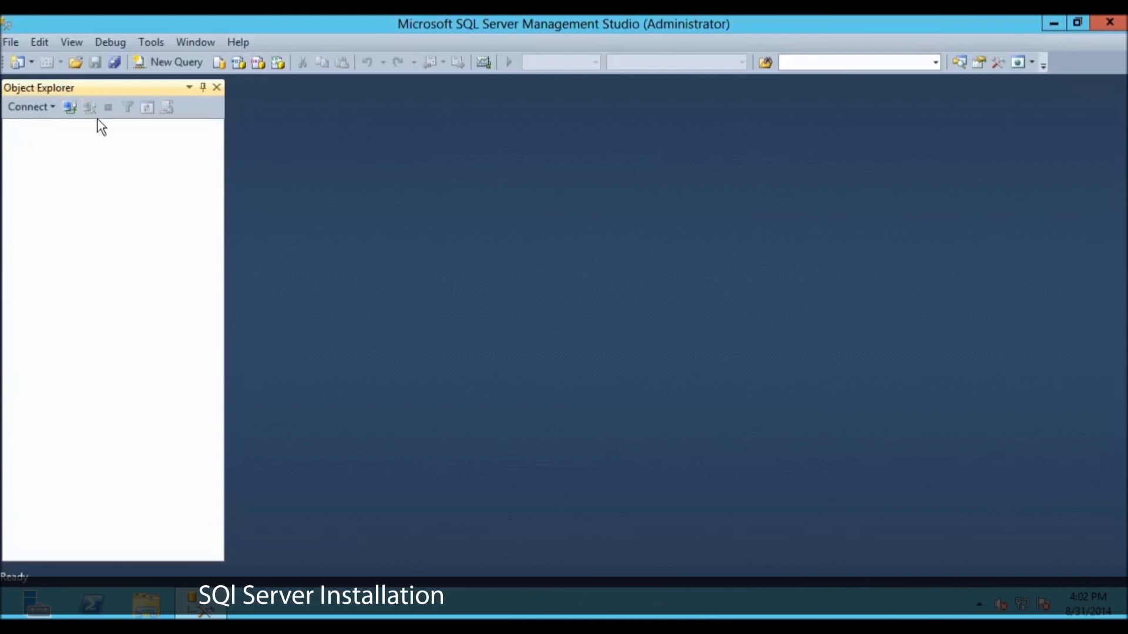
{"action": "left_click", "coordinate": [1097, 22]}
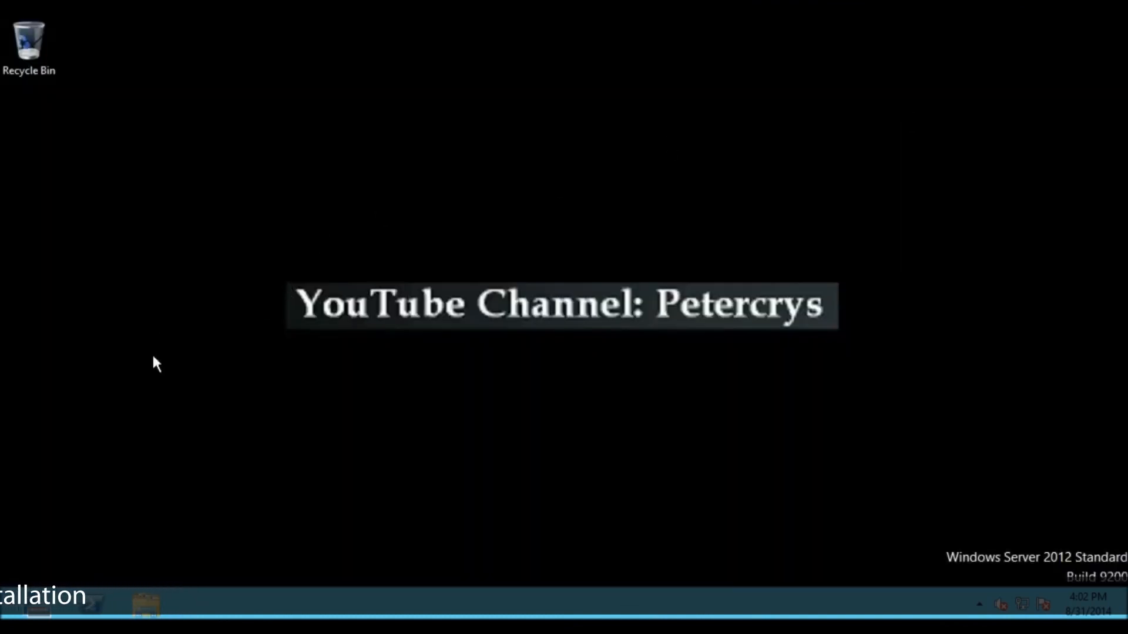
Step: Launch SQL Server Management Studio from the Run dialog with the command ssms
{"action": "key", "text": "super+r"}
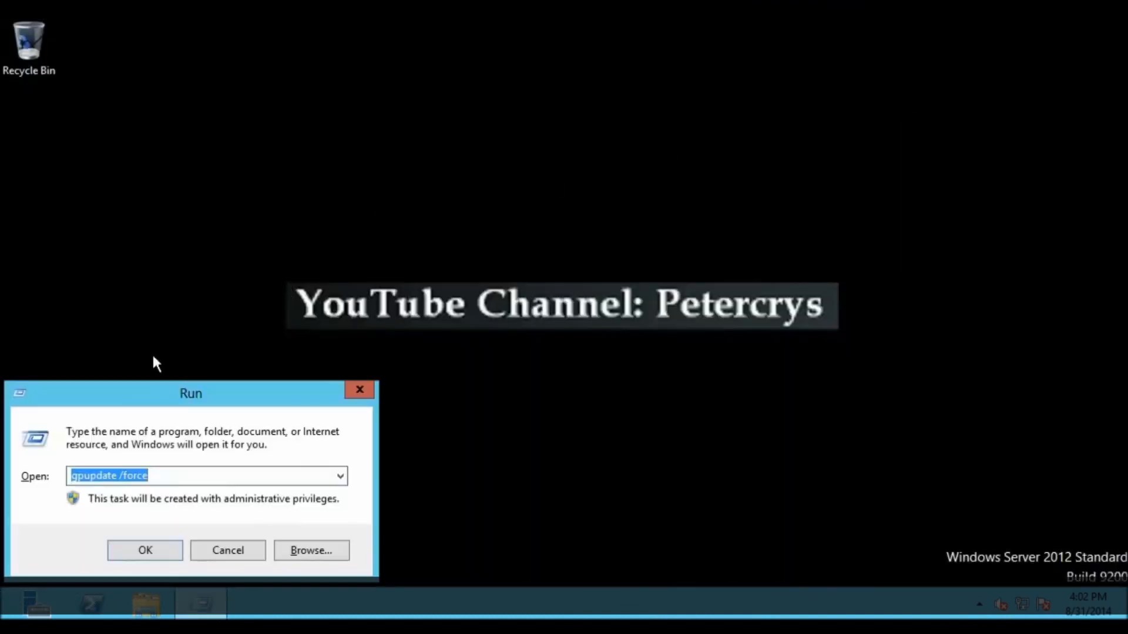
{"action": "type", "text": "ssms"}
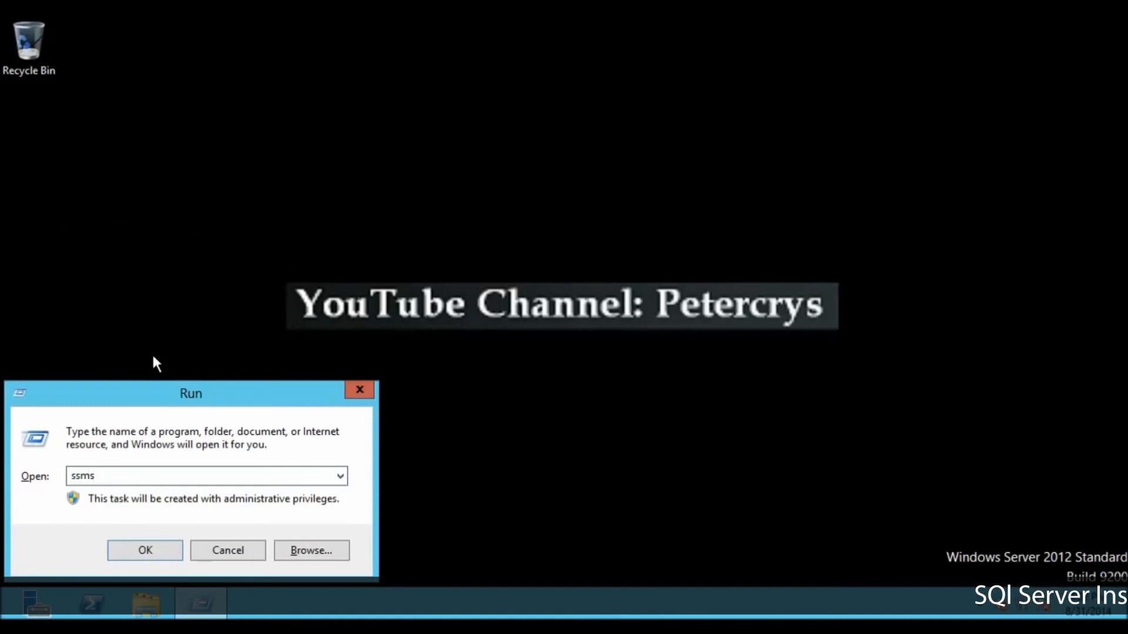
{"action": "left_click", "coordinate": [139, 554]}
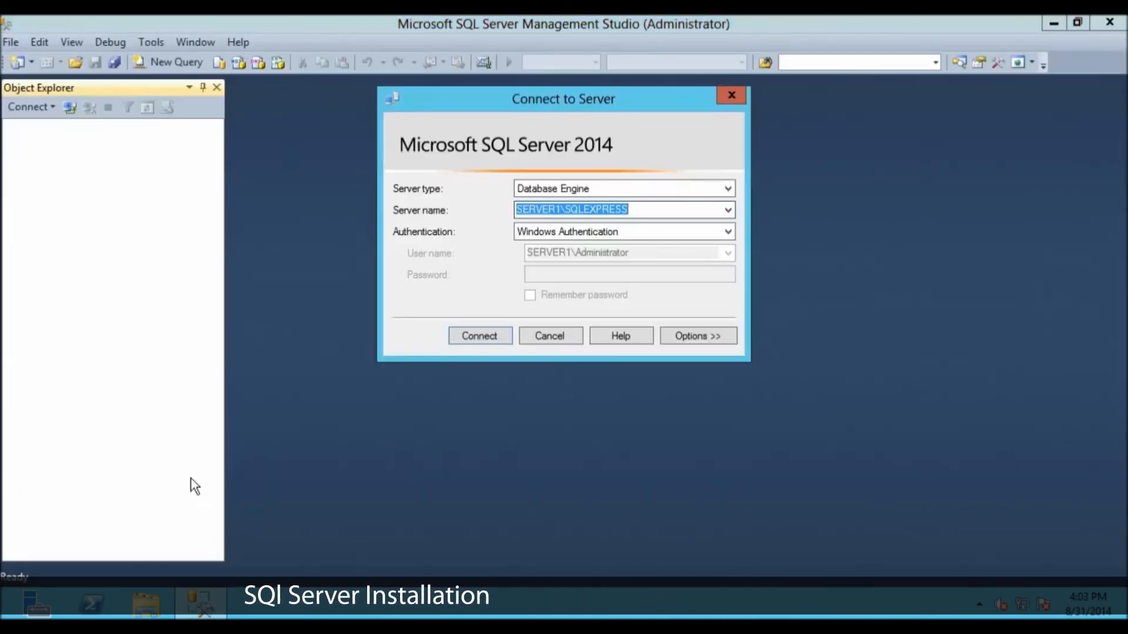
Step: Connect to SERVER1\SQLEXPRESS using SQL Server Authentication with login sa and the account password, remembering the password, and list its databases
{"action": "left_click", "coordinate": [638, 210]}
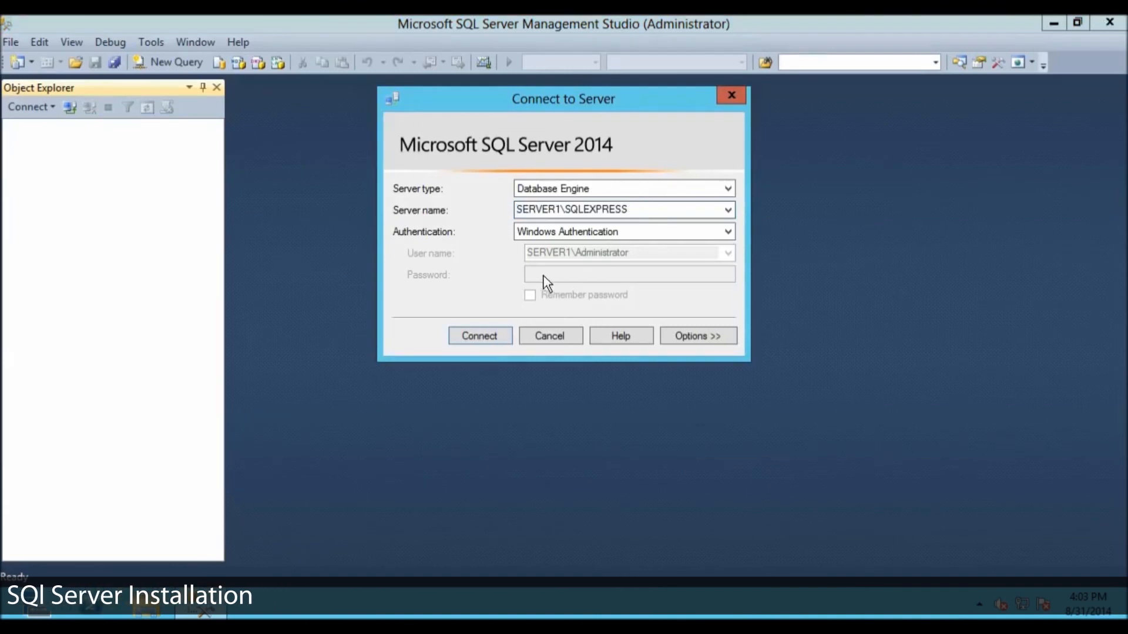
{"action": "left_click", "coordinate": [549, 232]}
{"action": "left_click", "coordinate": [562, 259]}
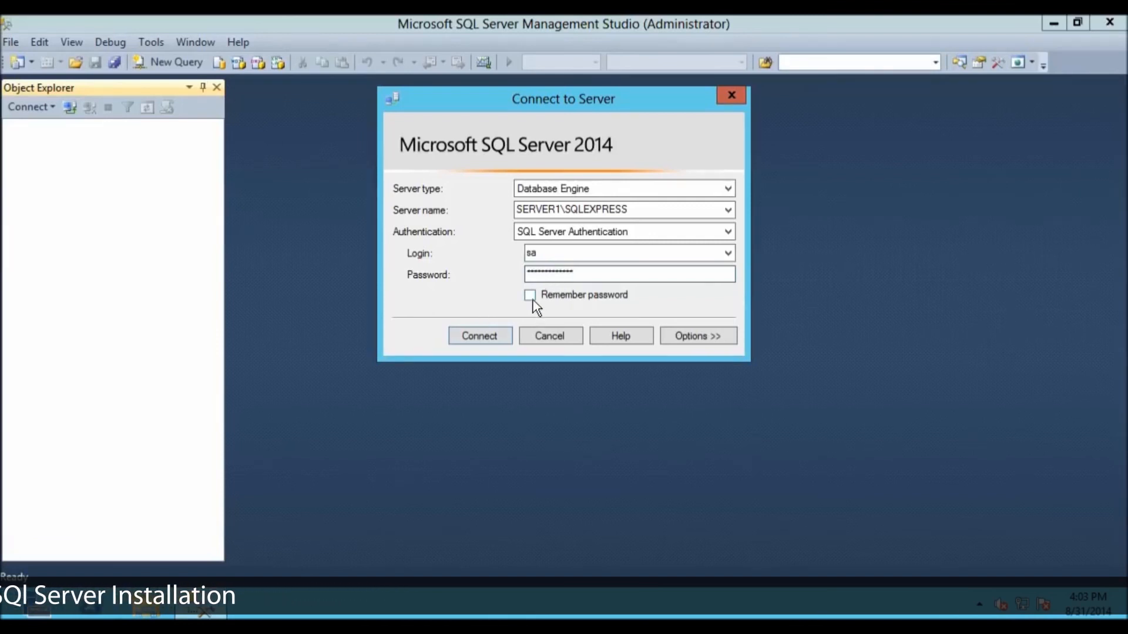
{"action": "left_click", "coordinate": [532, 299]}
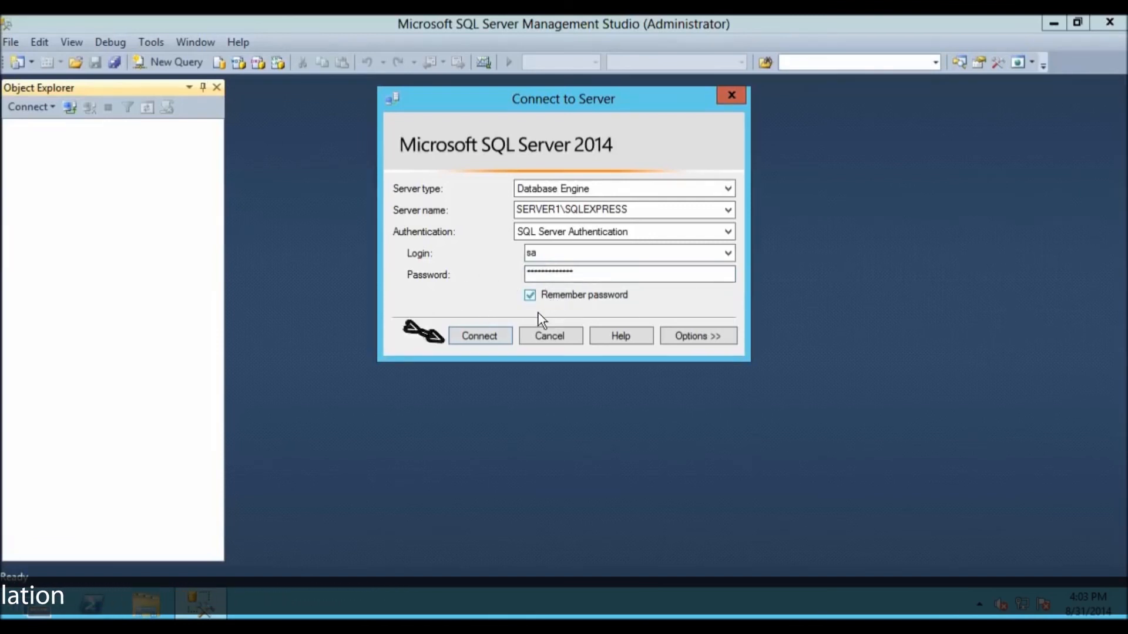
{"action": "left_click", "coordinate": [459, 339]}
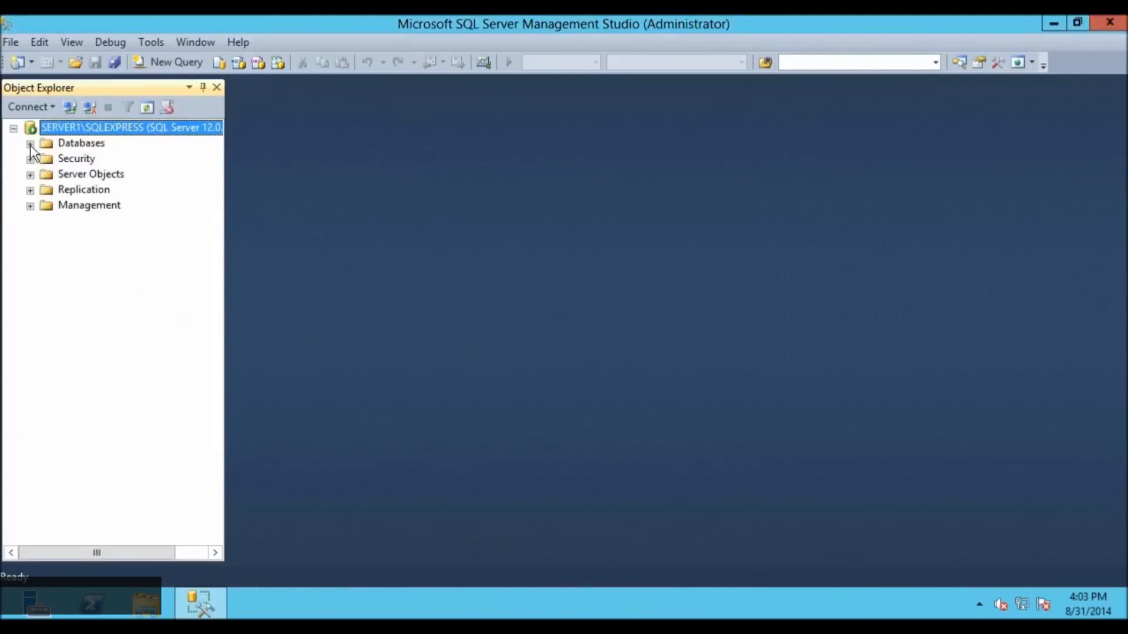
{"action": "left_click", "coordinate": [30, 144]}
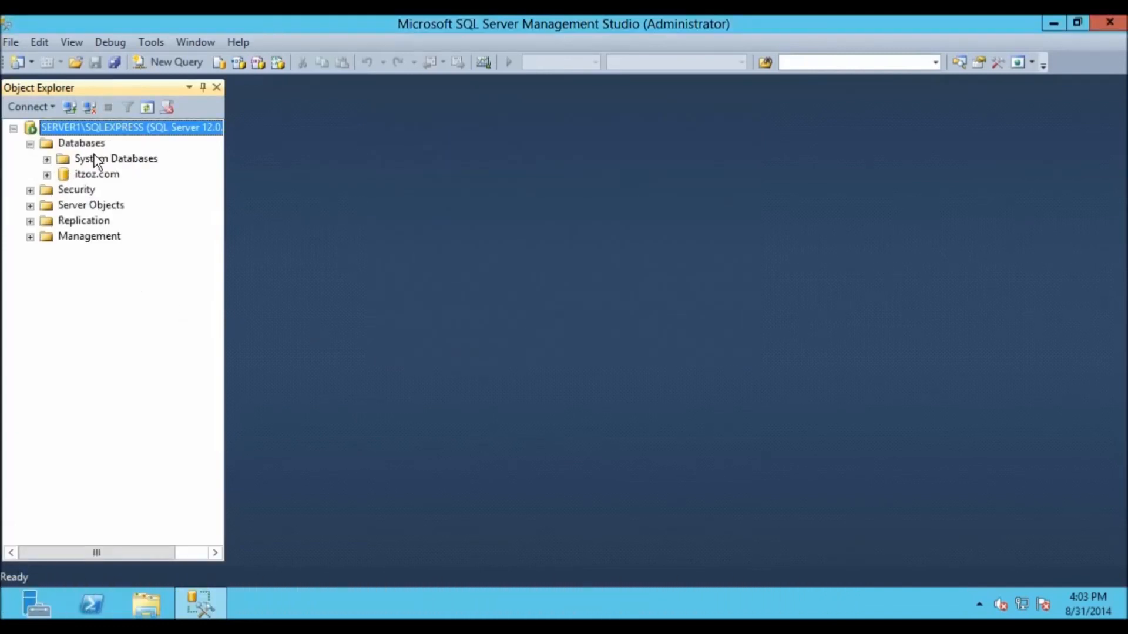